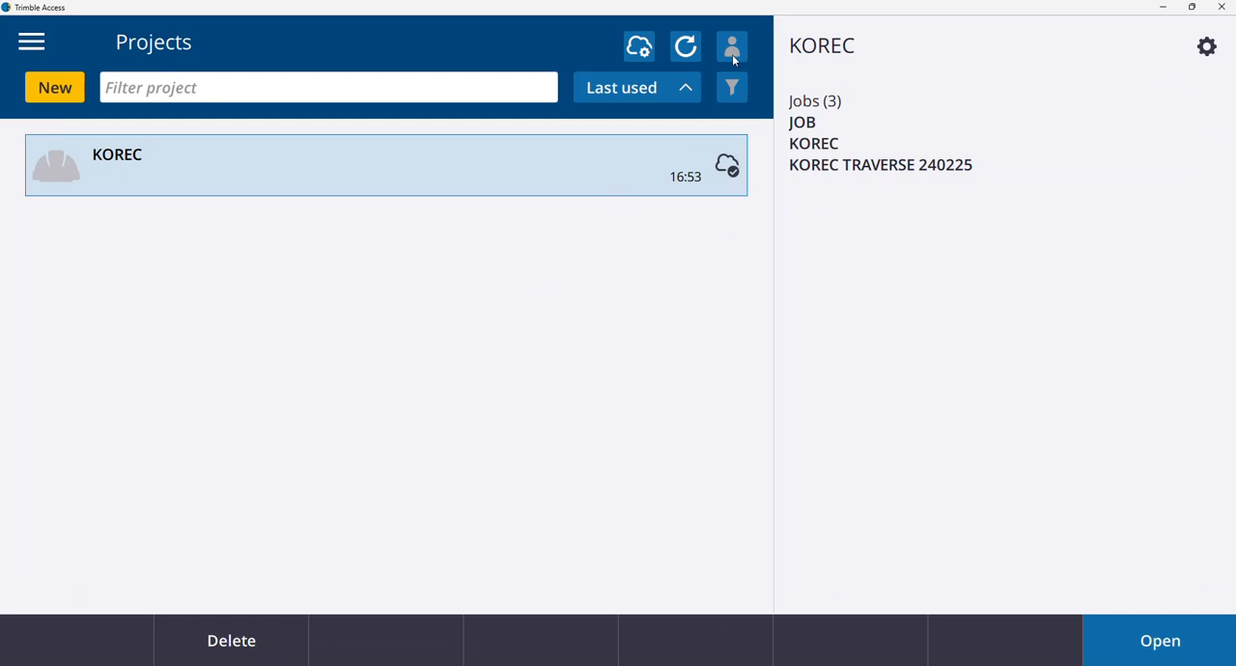
Sign in to Trimble Access with the Trimble ID, supplying the account e-mail and password in the browser, and return to the projects list.
left_click(732, 49)
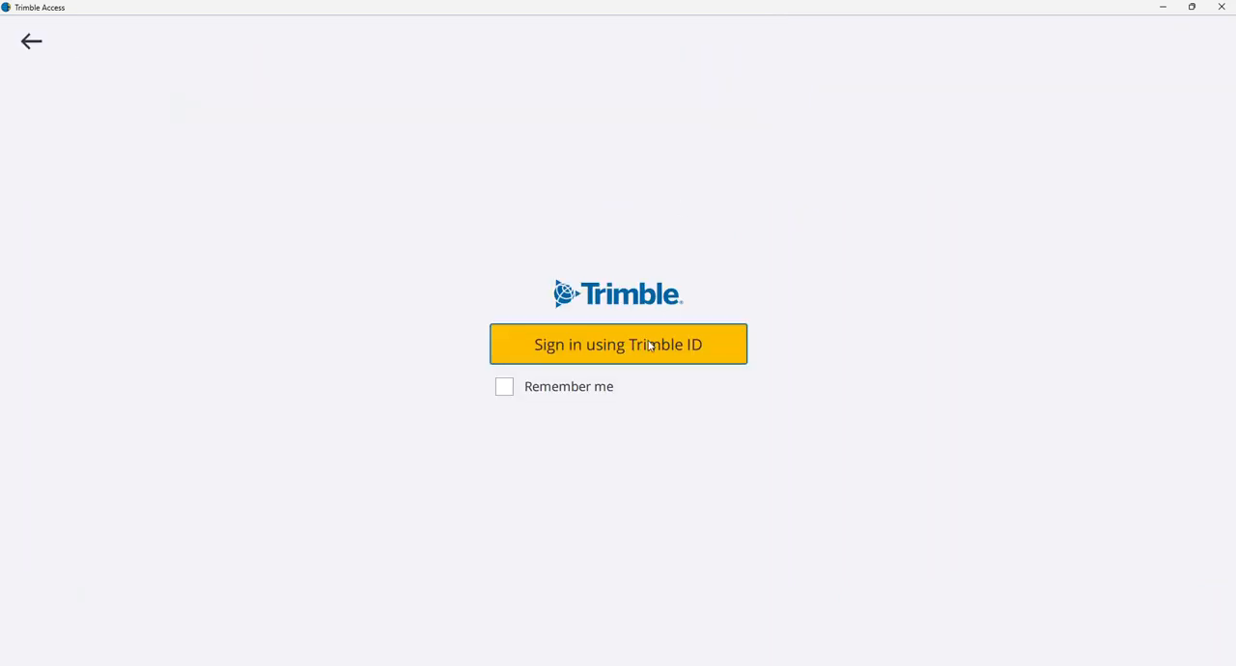
left_click(651, 345)
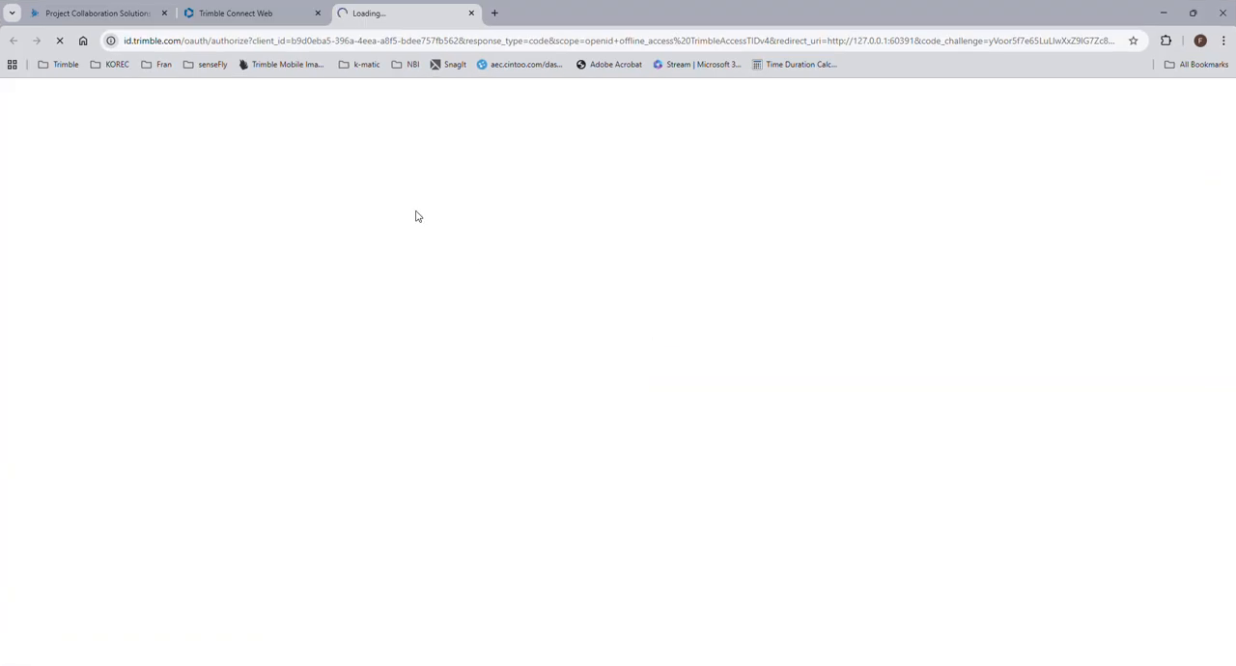
left_click(975, 265)
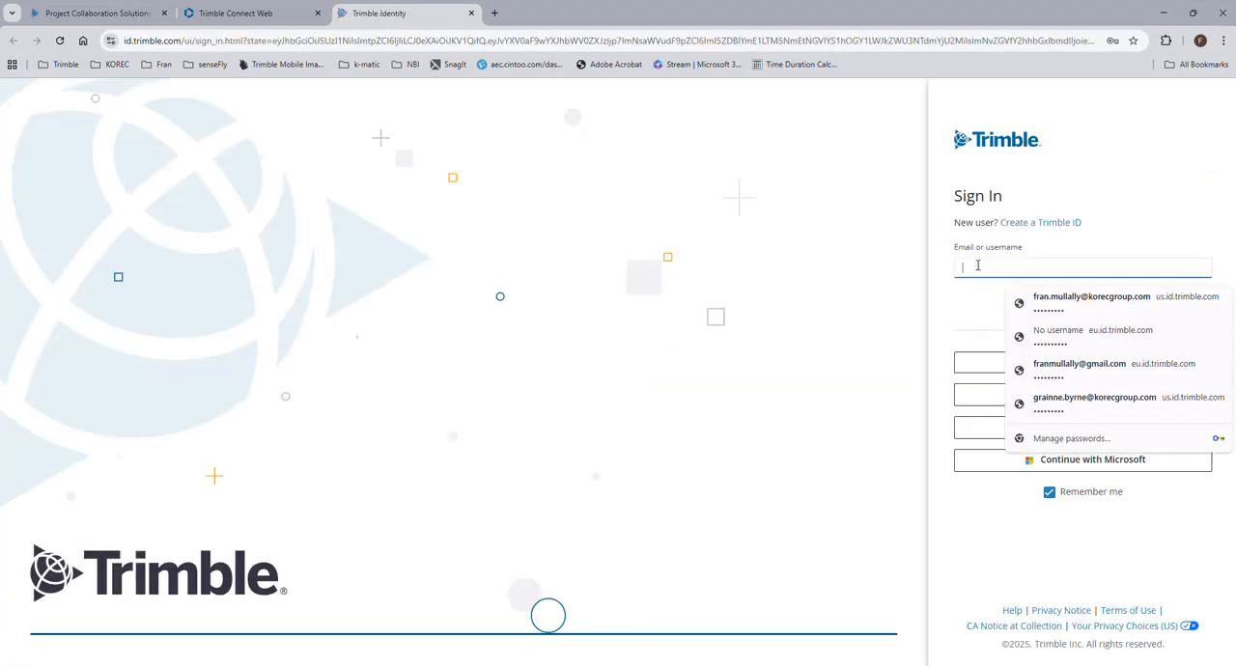
left_click(1051, 305)
left_click(1190, 304)
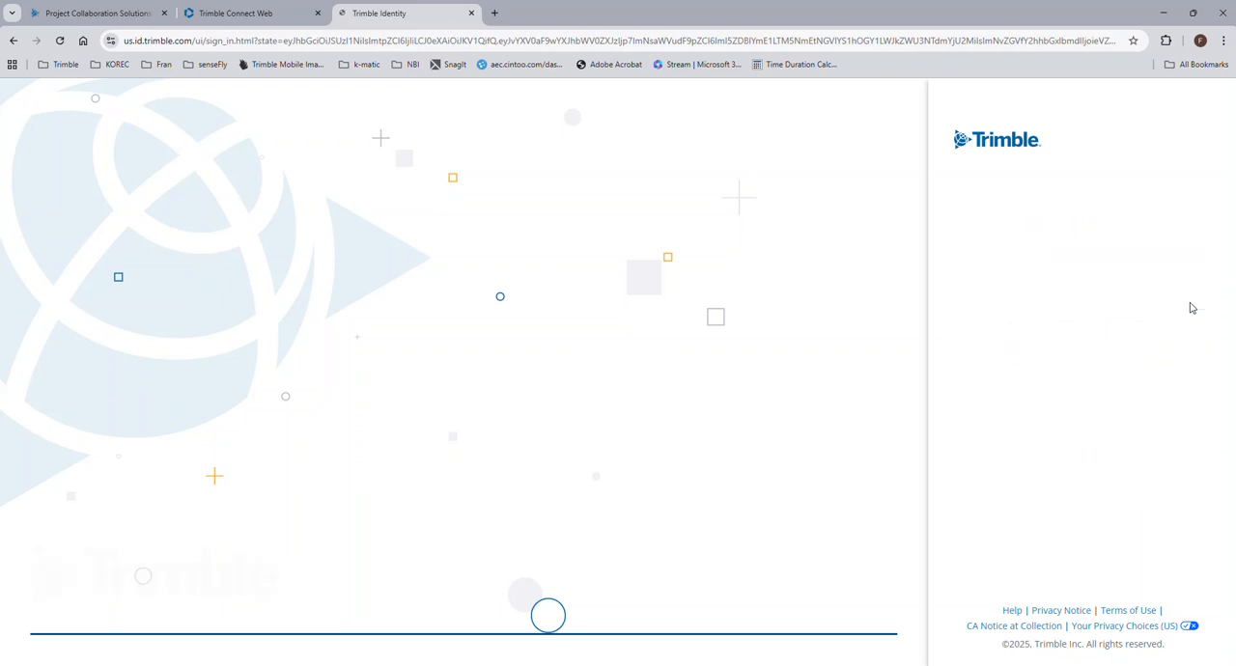
left_click(1097, 272)
left_click(1097, 299)
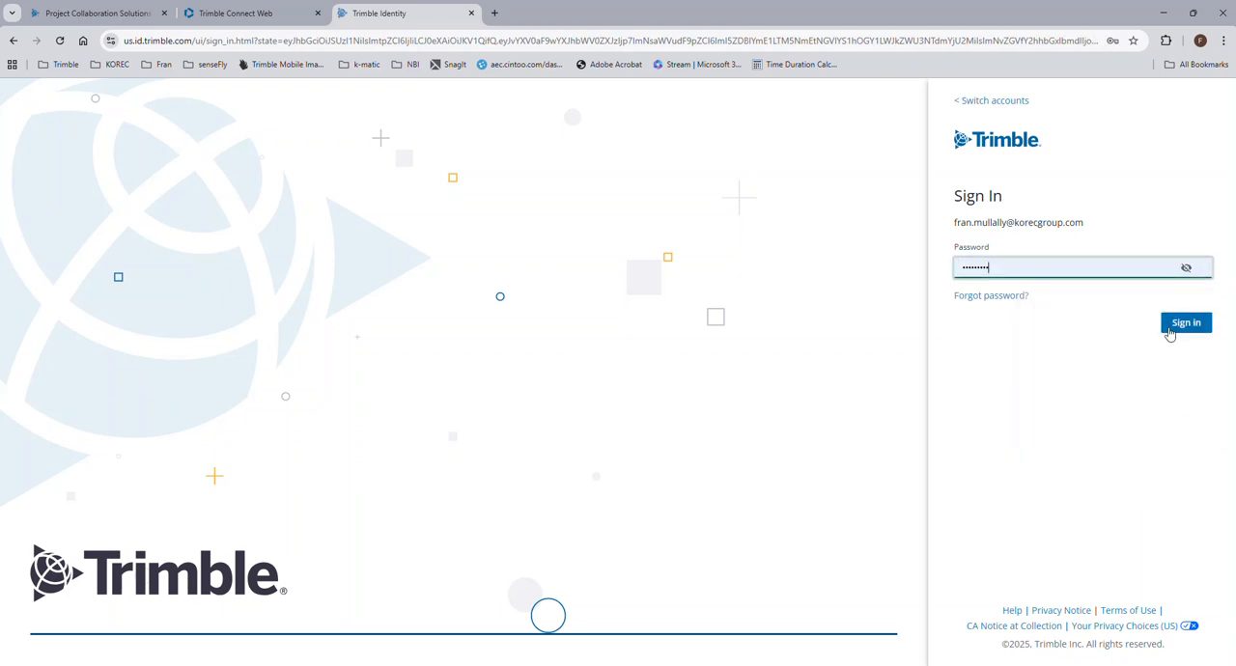
left_click(1180, 326)
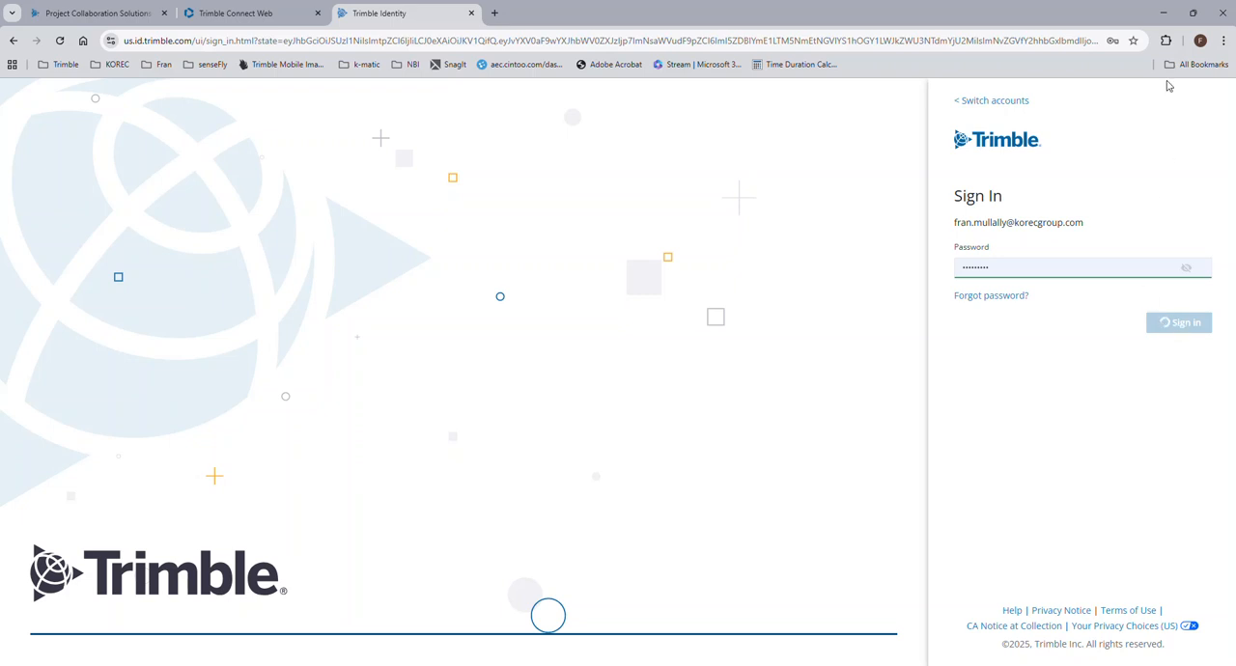
left_click(1164, 13)
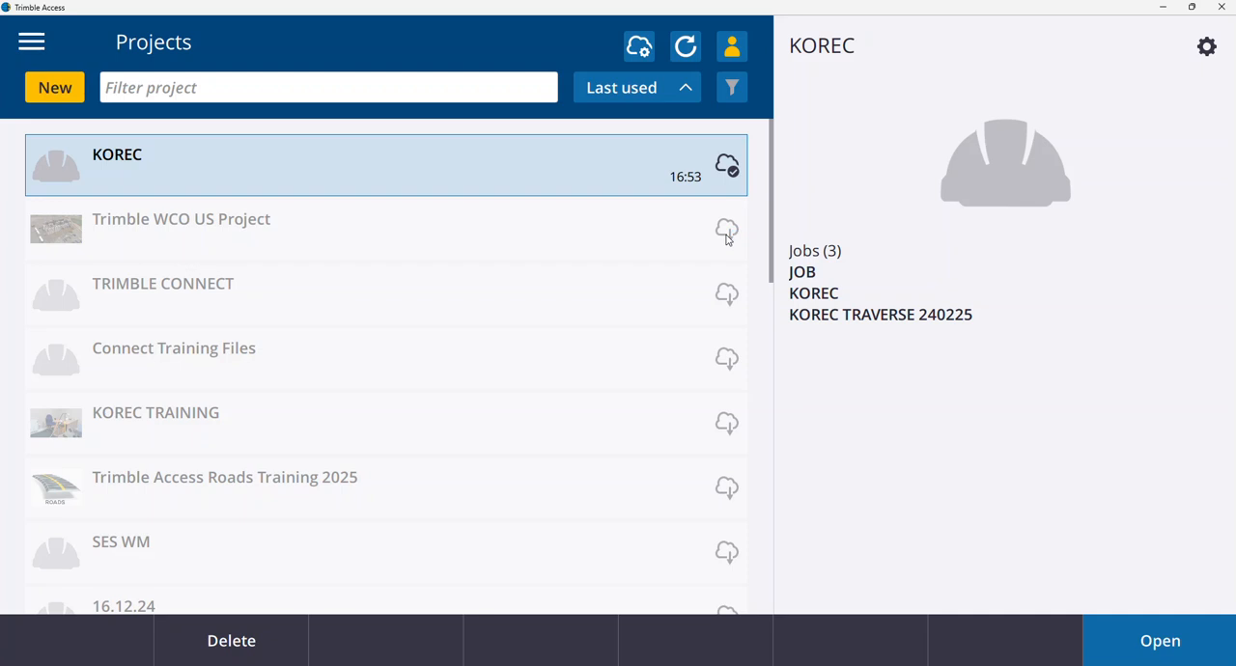
Create a project named KOREC CONNECT as a cloud project on the Europe server, owned by KorecGroup | TRMB.
left_click(55, 87)
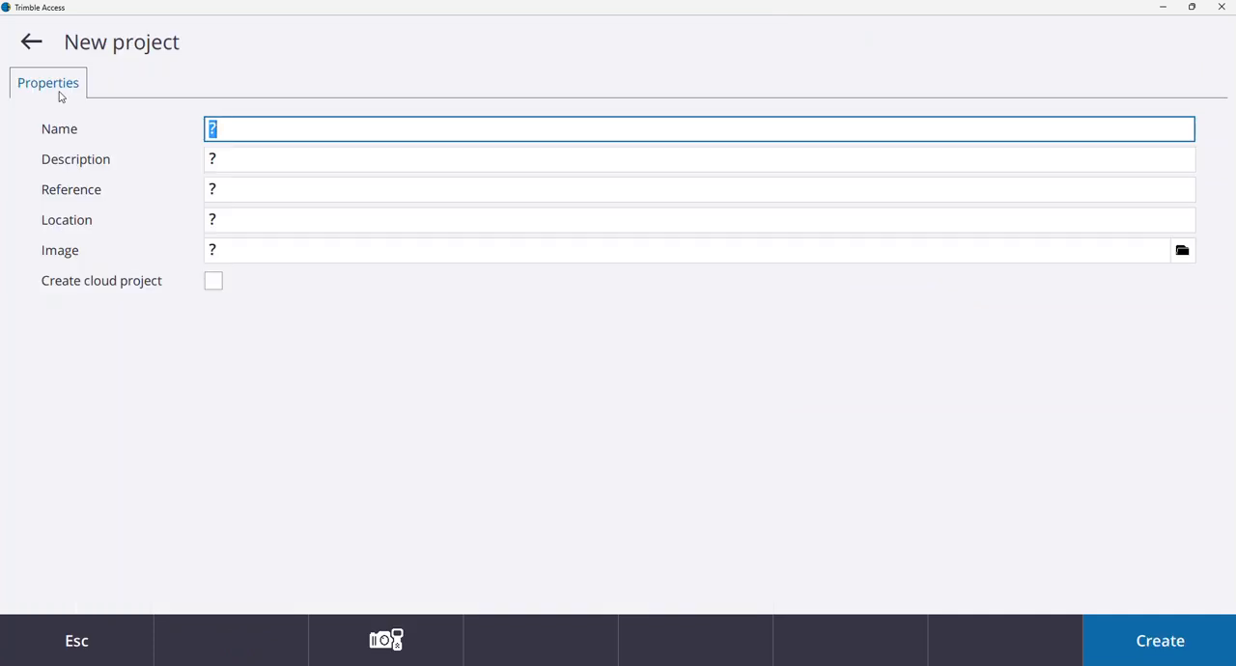
type("KOREC")
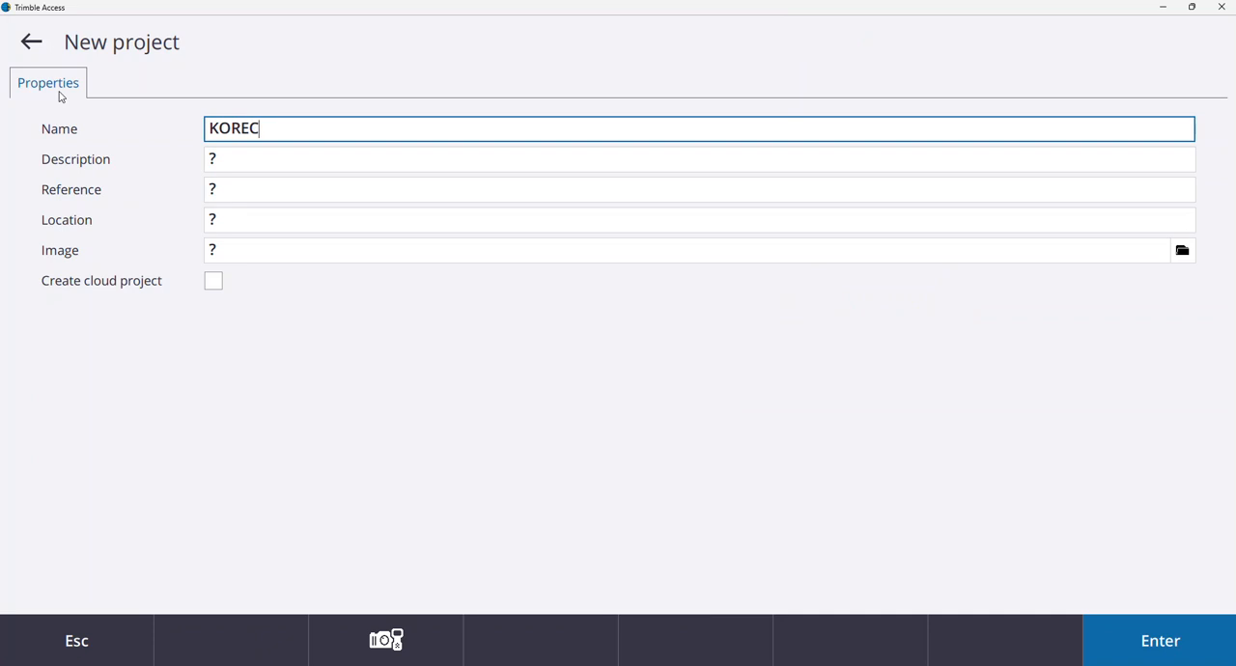
type(" CONNECT")
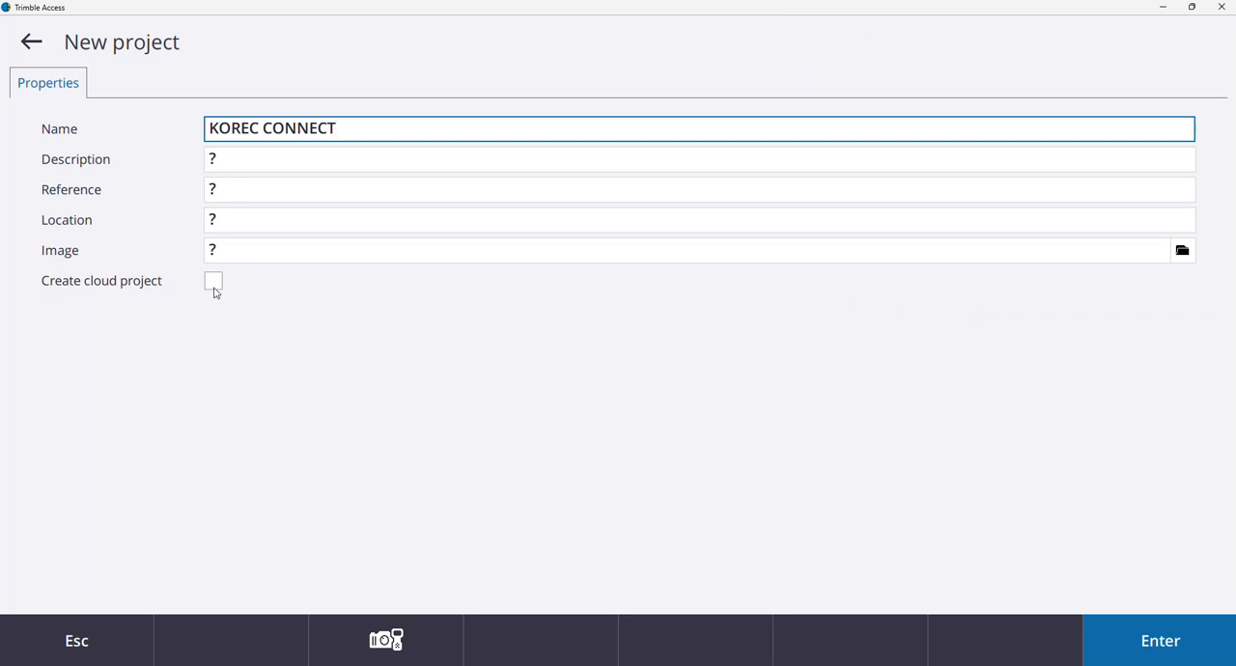
left_click(214, 286)
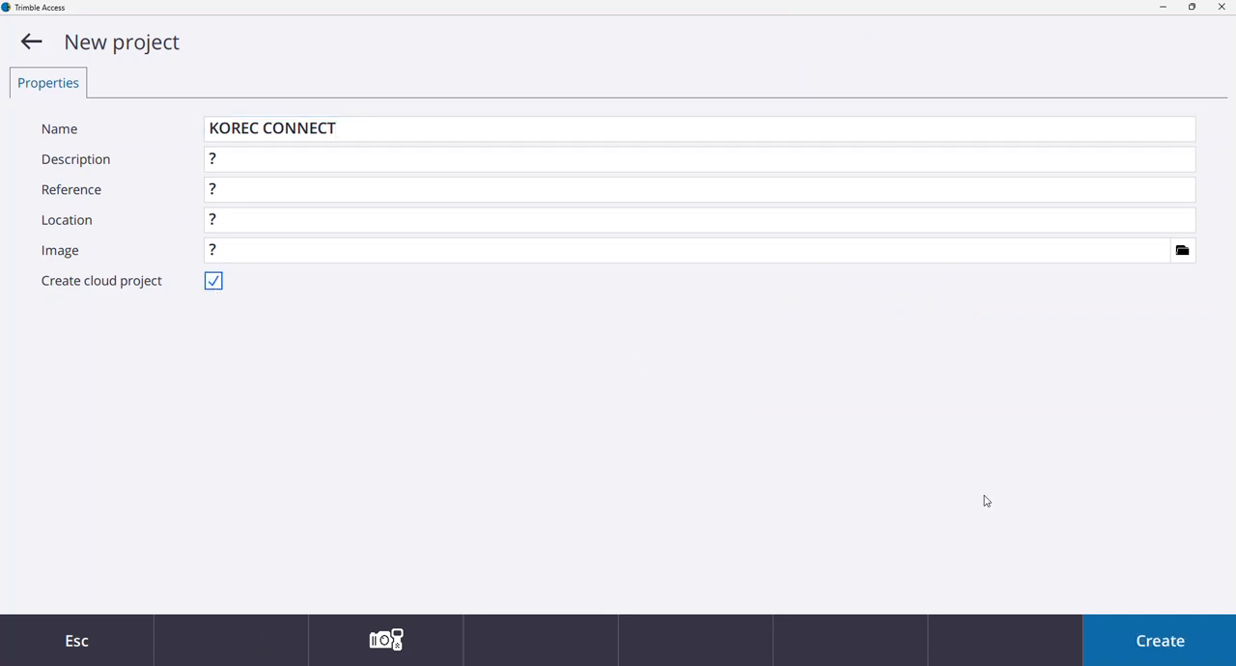
left_click(1145, 637)
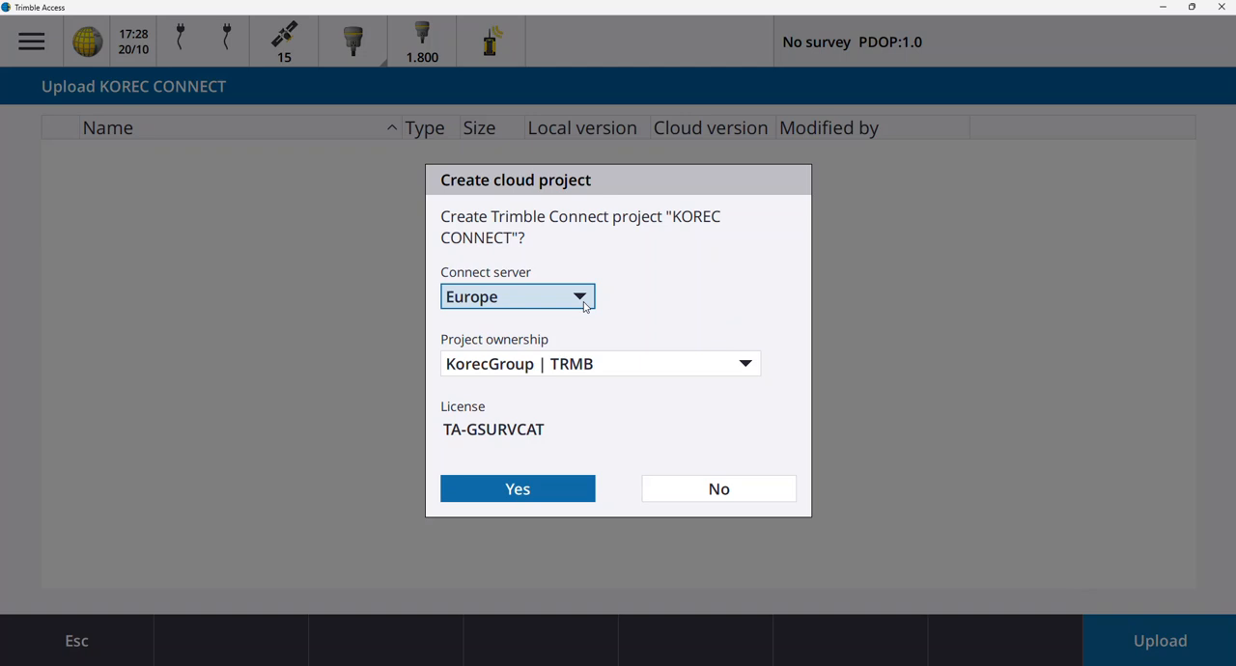
left_click(559, 496)
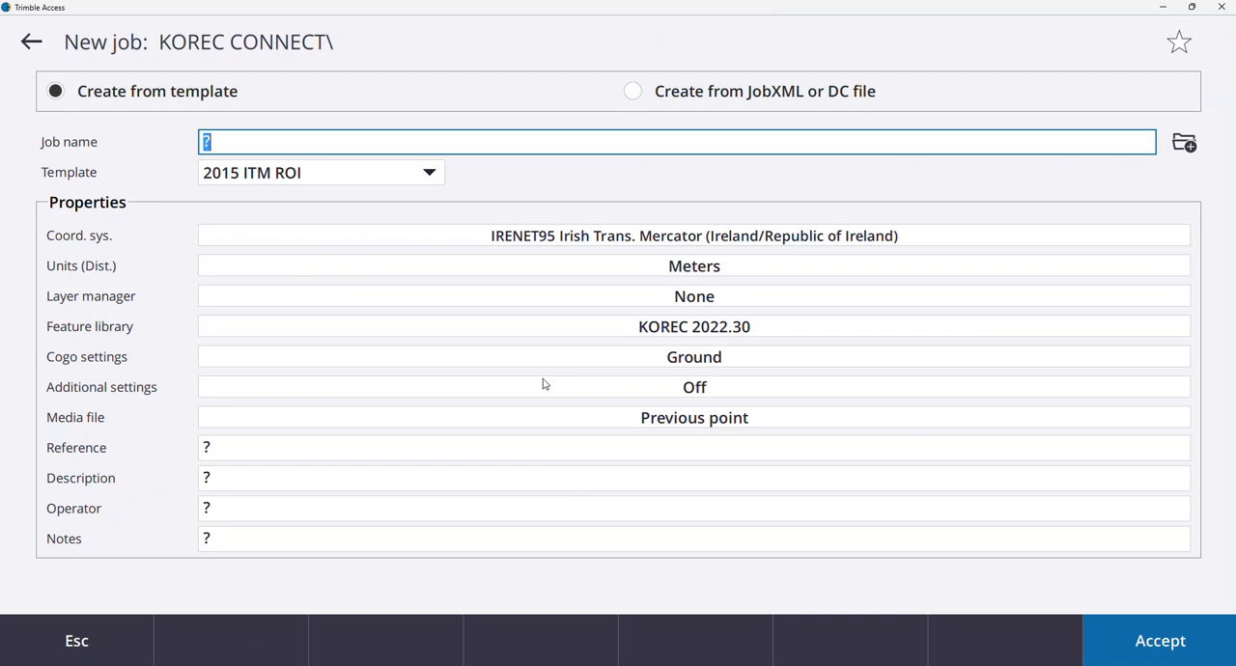
Create a job named KOREC SURVEY from the 2015 ITM ROI template in the KOREC CONNECT project.
type("KOREC S")
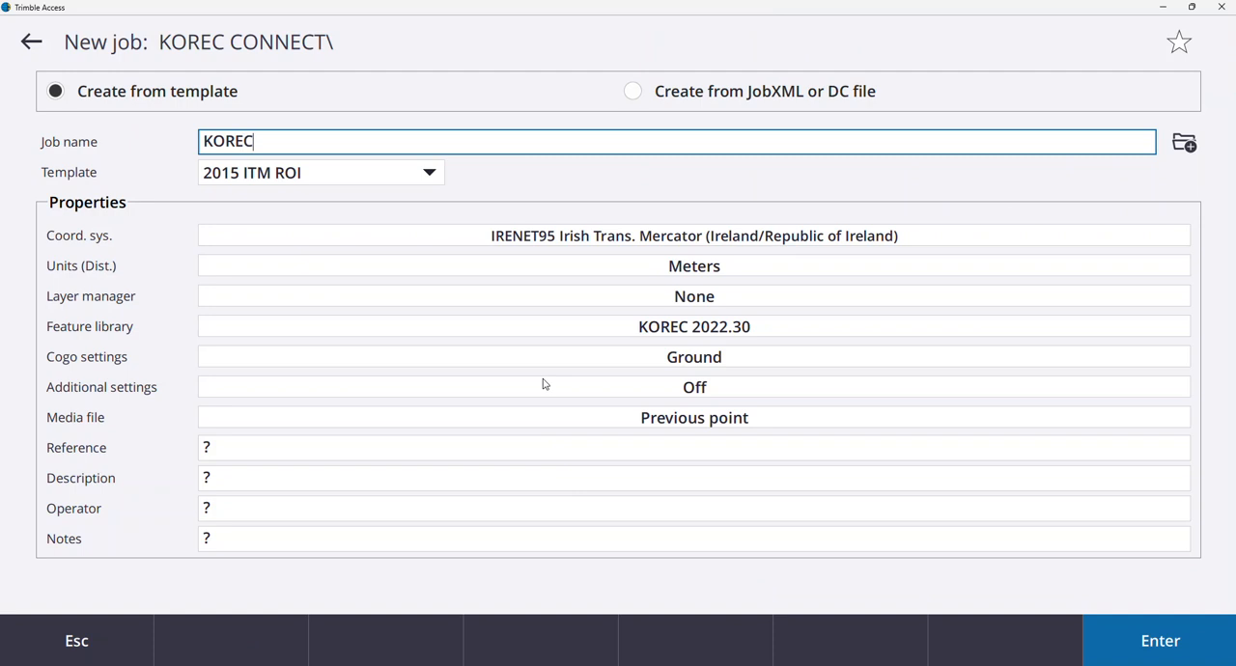
type("URVEY")
left_click(1175, 622)
left_click(1151, 639)
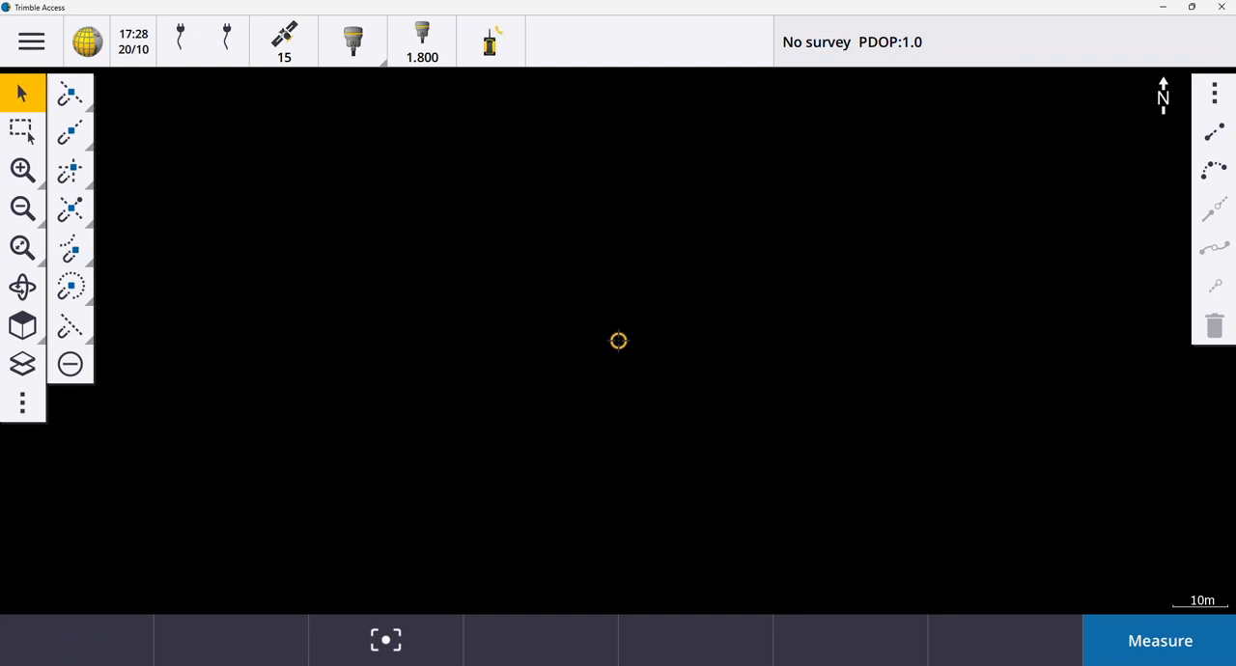
Switch to Trimble Connect in the browser, refresh the project list and open the KOREC CONNECT project.
left_click(767, 614)
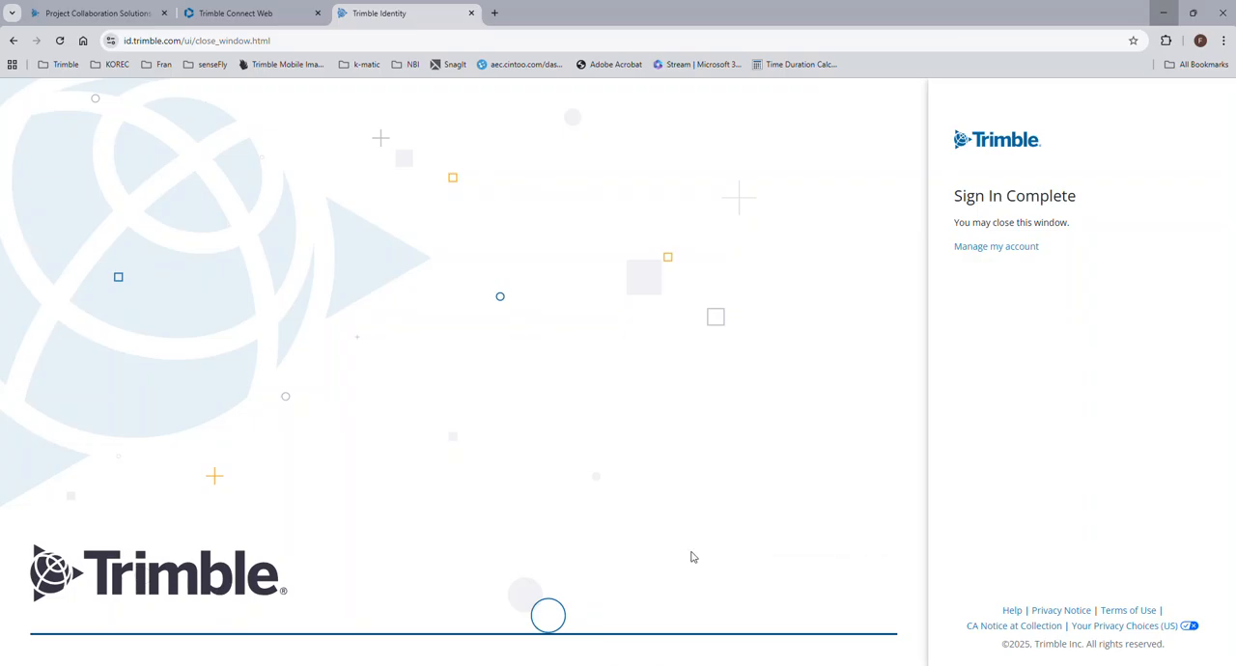
left_click(152, 19)
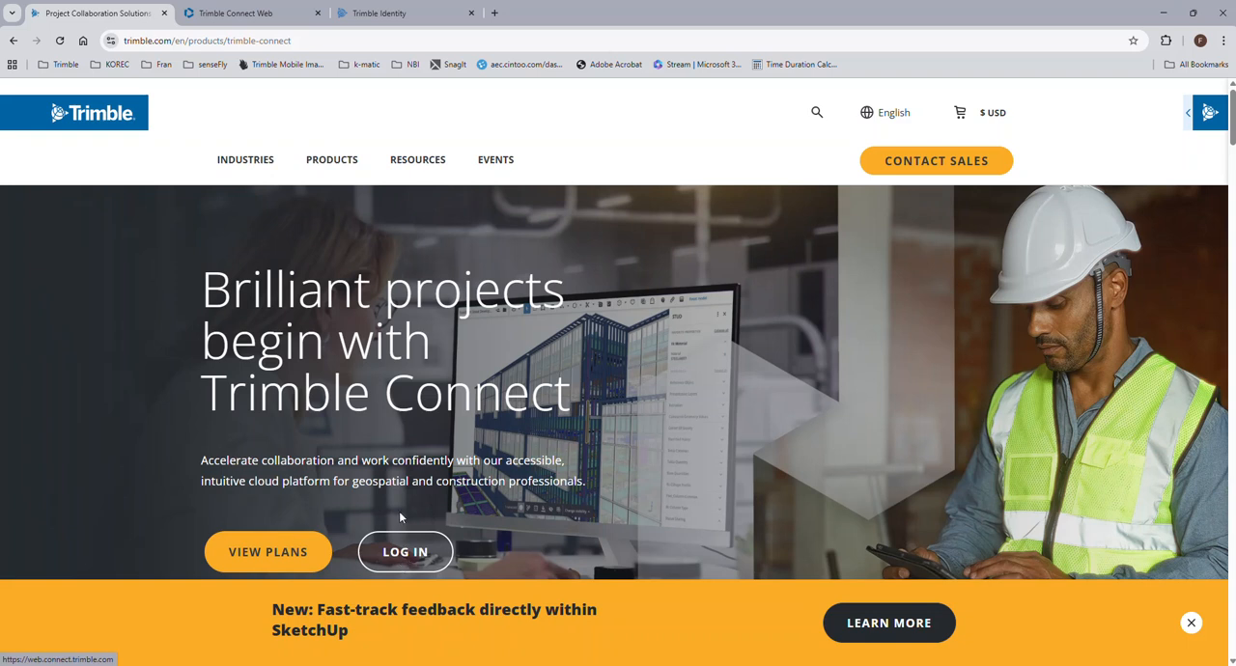
left_click(233, 10)
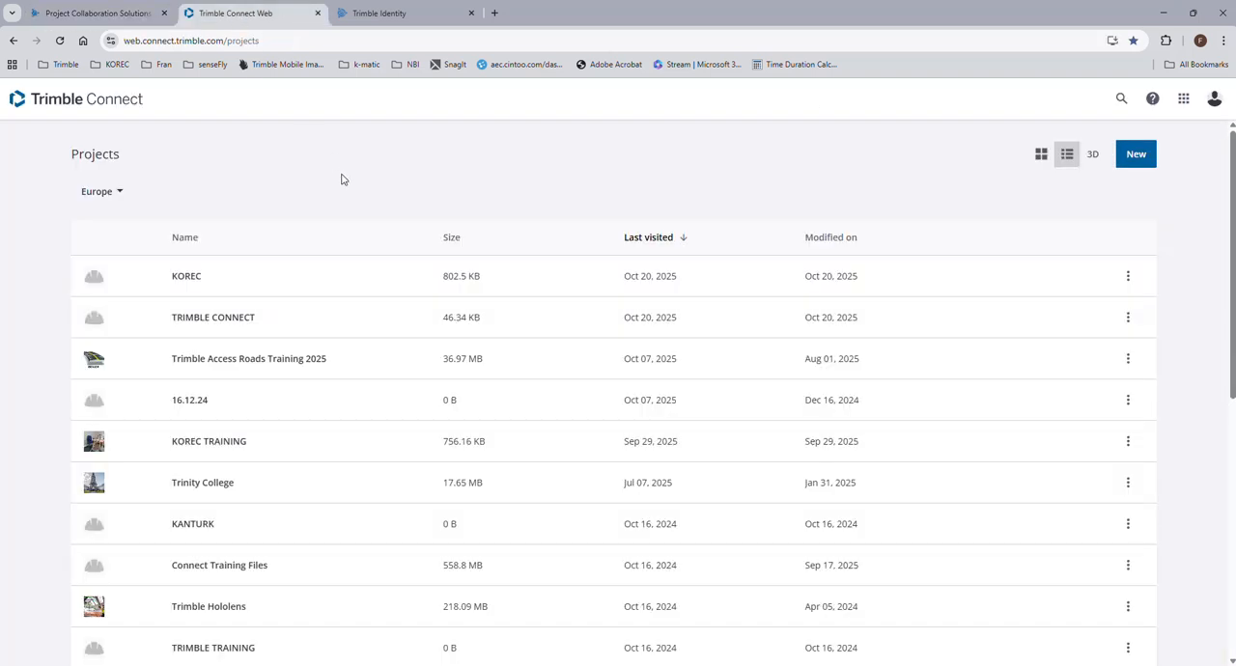
left_click(61, 46)
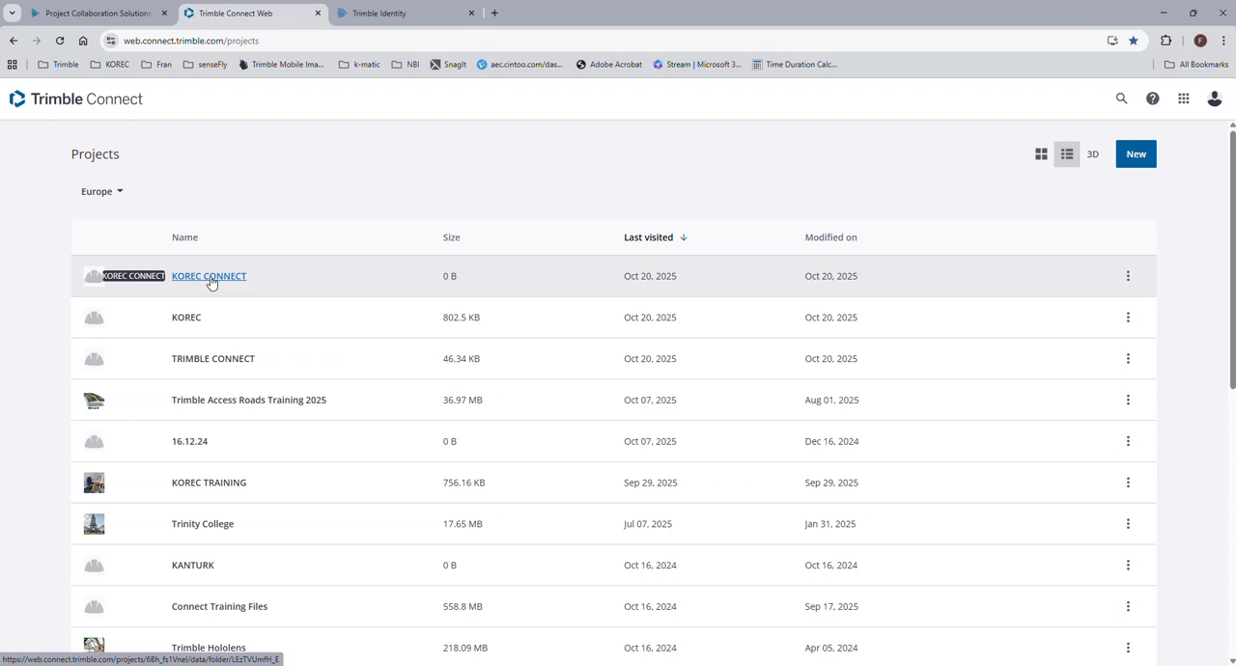
left_click(209, 277)
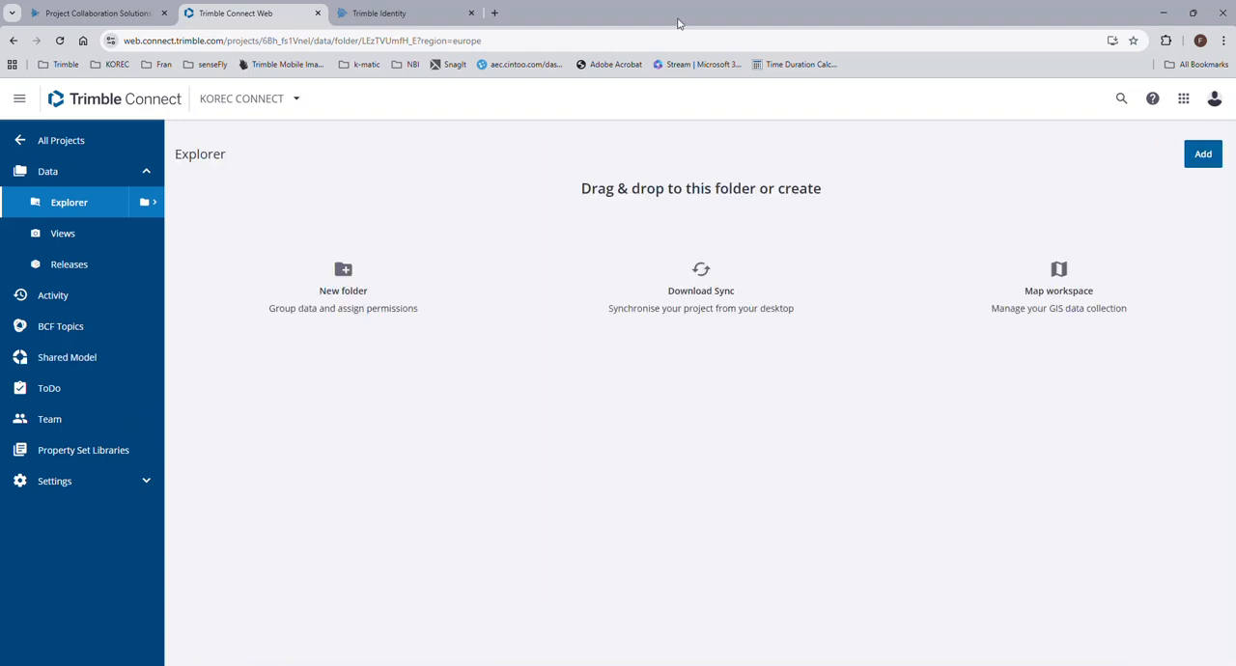
Upload KOREC Control Points.csv and KOREC Office Design Drawing_Complete.dxf from the desktop to the KOREC CONNECT project folder.
double_click(677, 21)
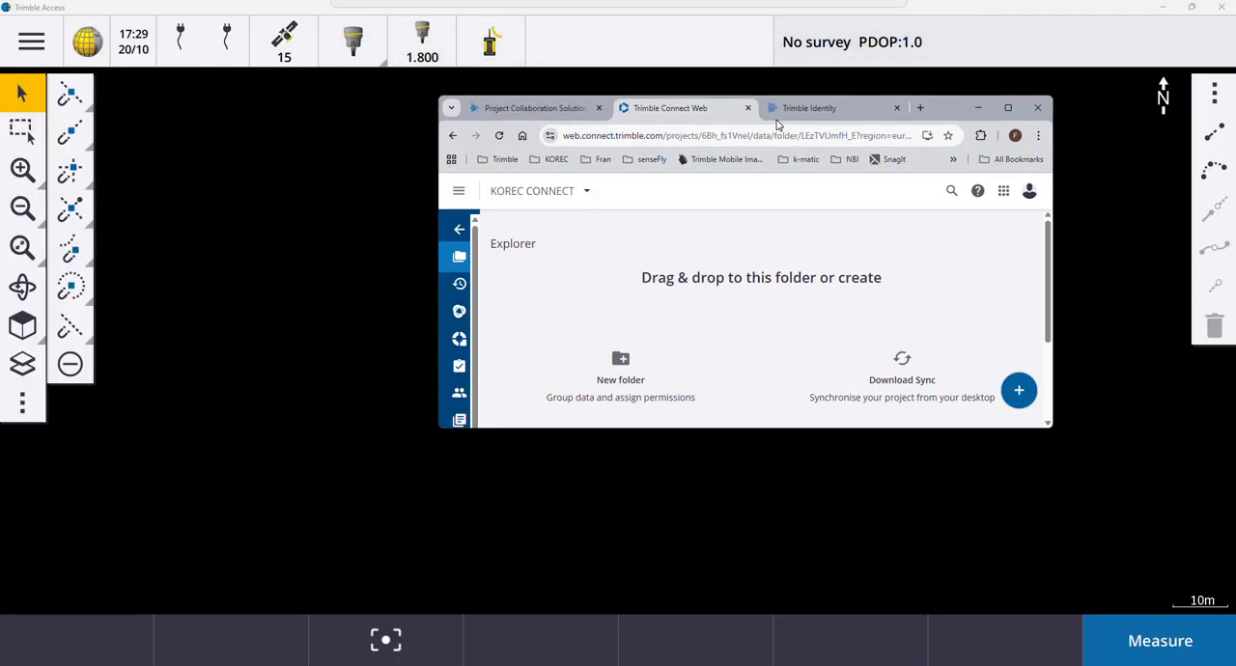
left_click(1164, 10)
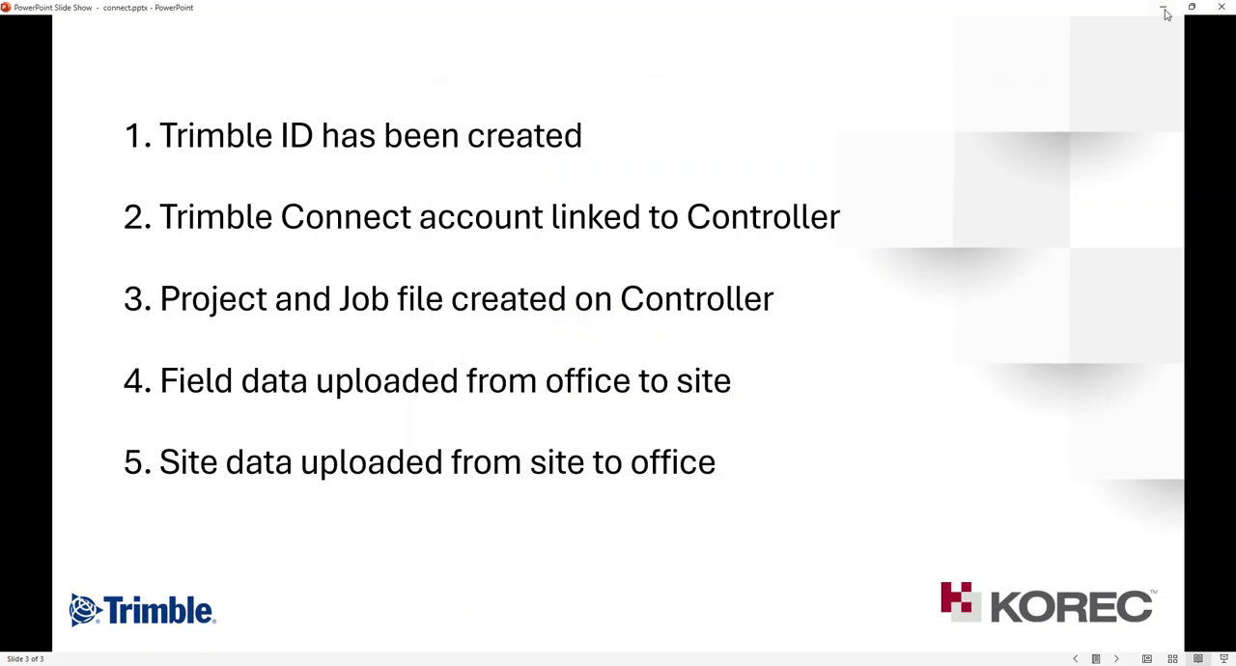
left_click(1164, 11)
left_click(73, 29)
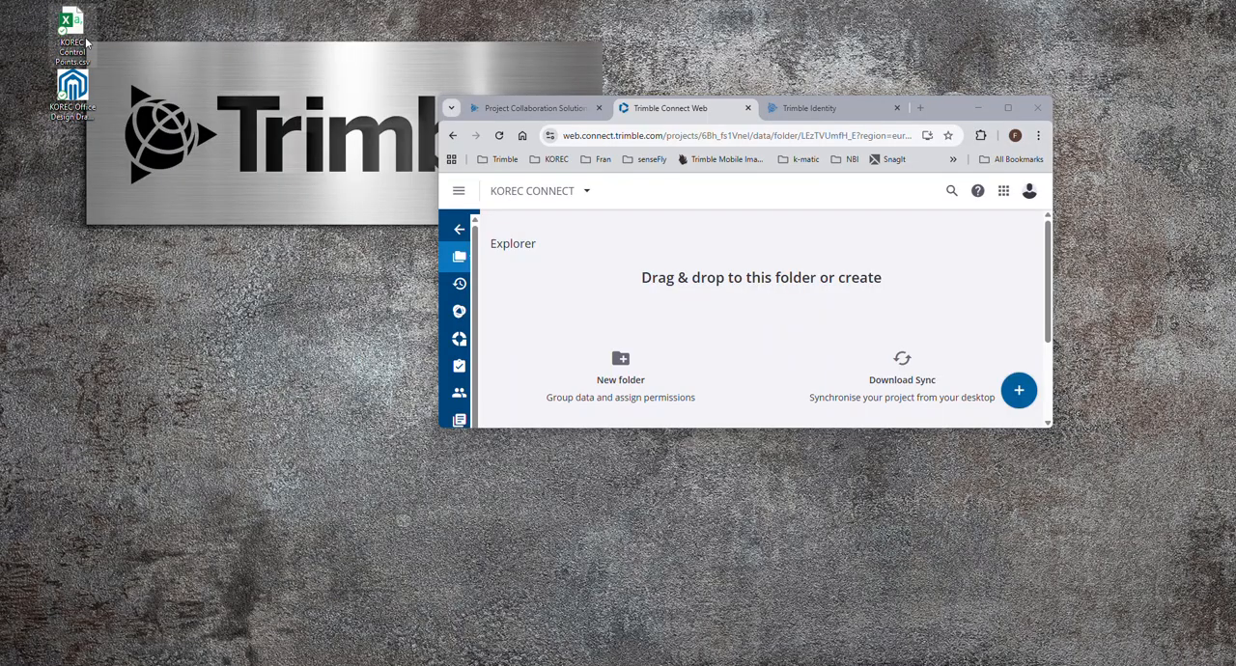
left_click(85, 97)
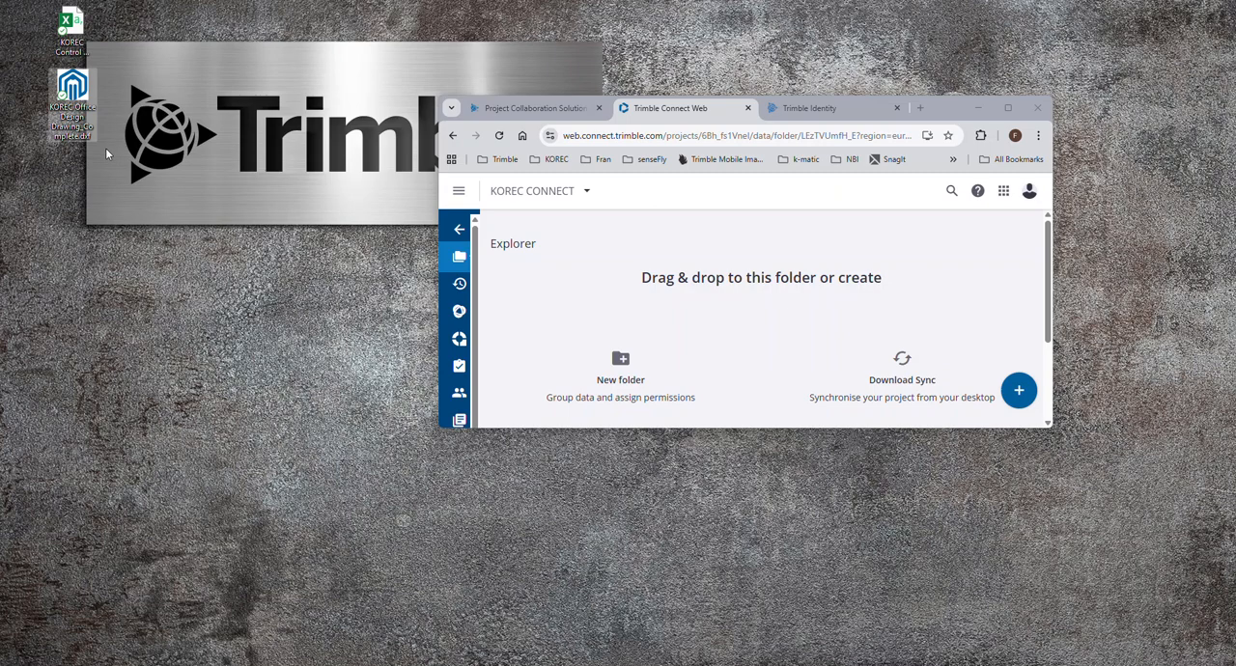
left_click(67, 29, "ctrl")
left_click_drag(67, 29, 772, 268)
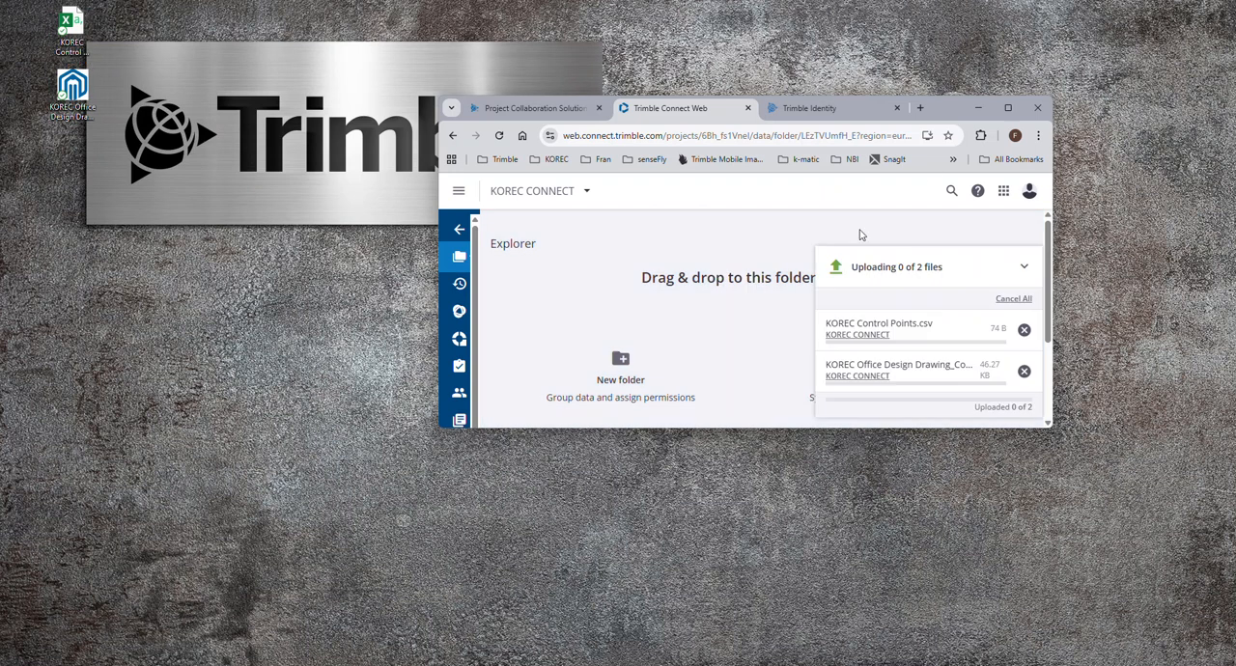
left_click(1006, 107)
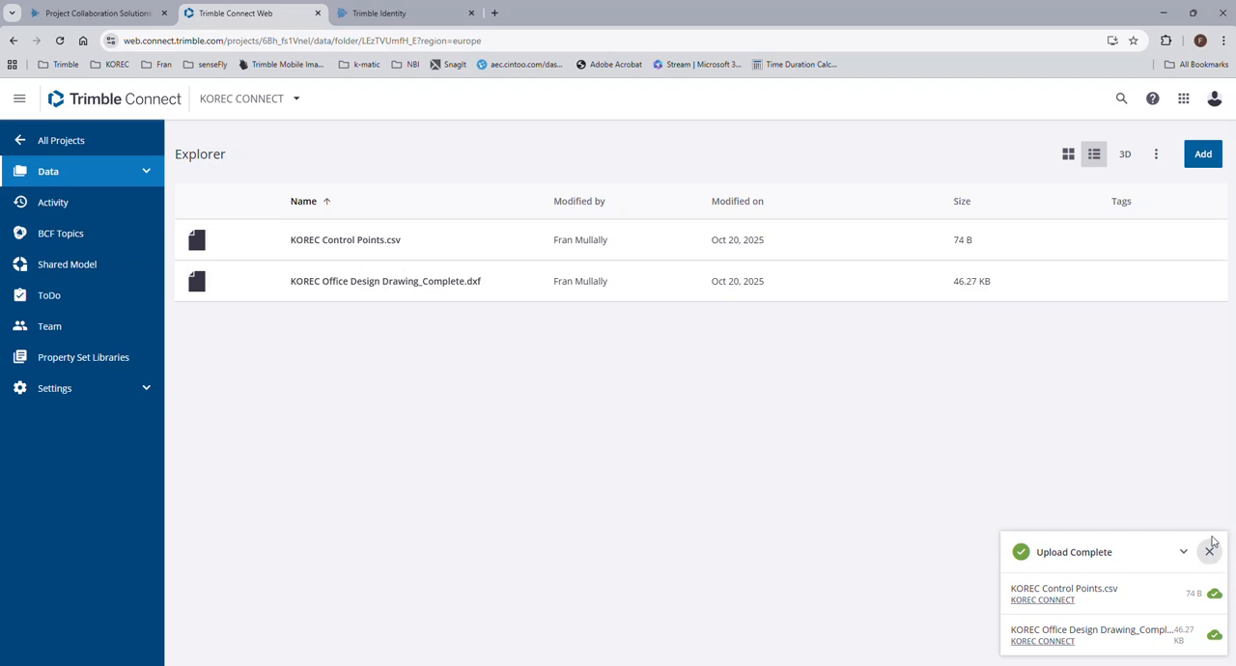
Switch back to Trimble Access and add the KOREC Office Design Drawing_Complete DXF from Trimble Connect as a map file layer.
left_click(1160, 16)
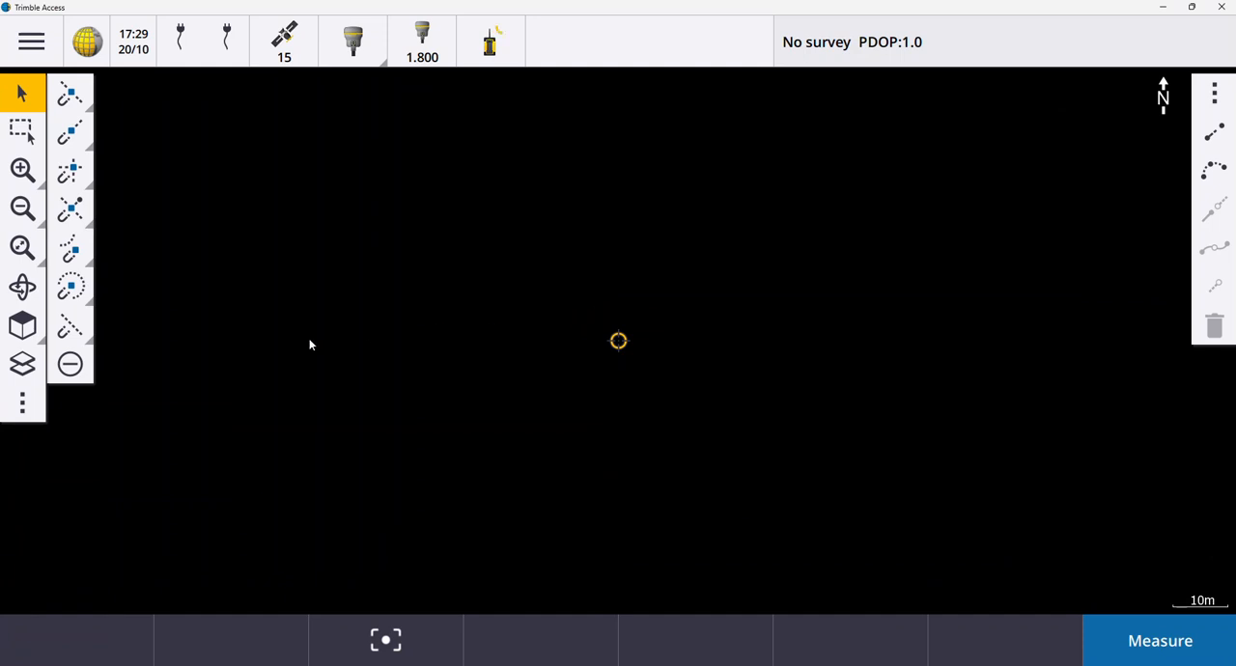
left_click(28, 373)
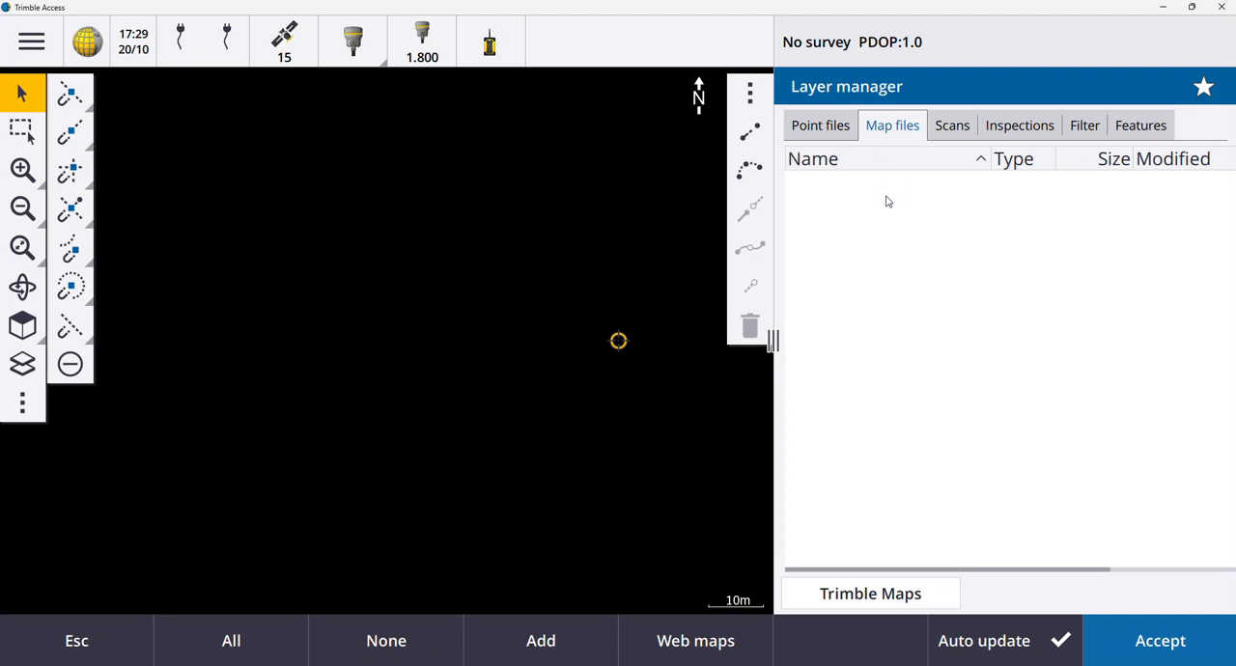
left_click(558, 643)
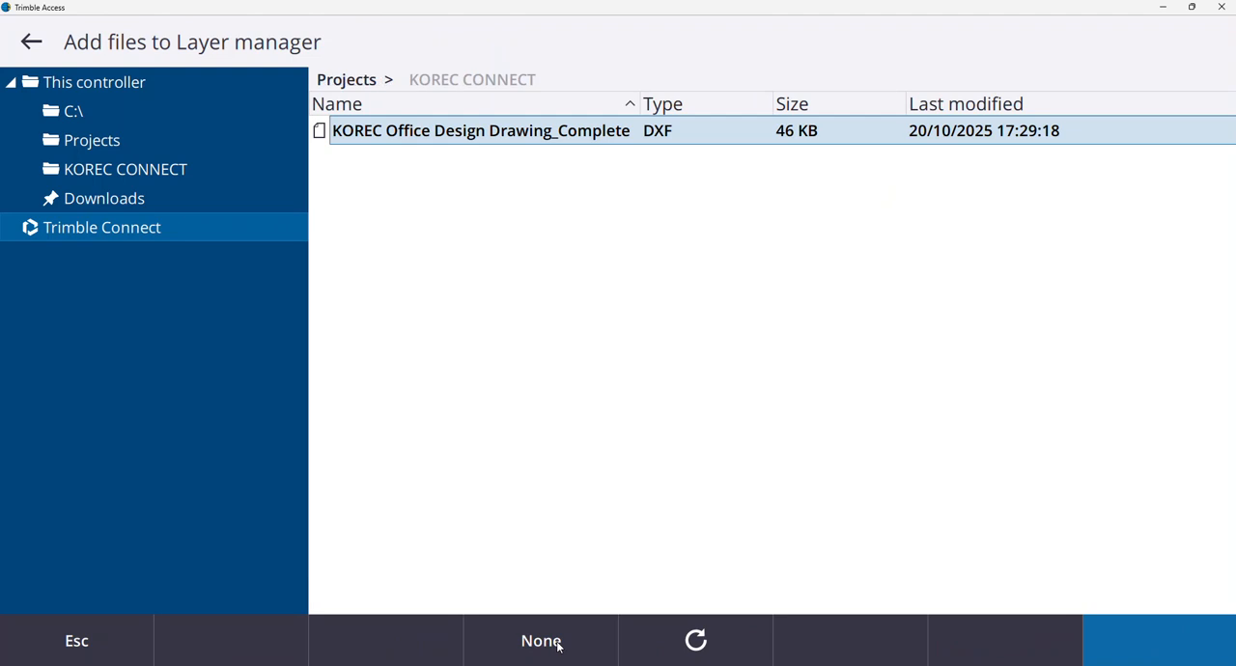
left_click(321, 136)
left_click(1142, 649)
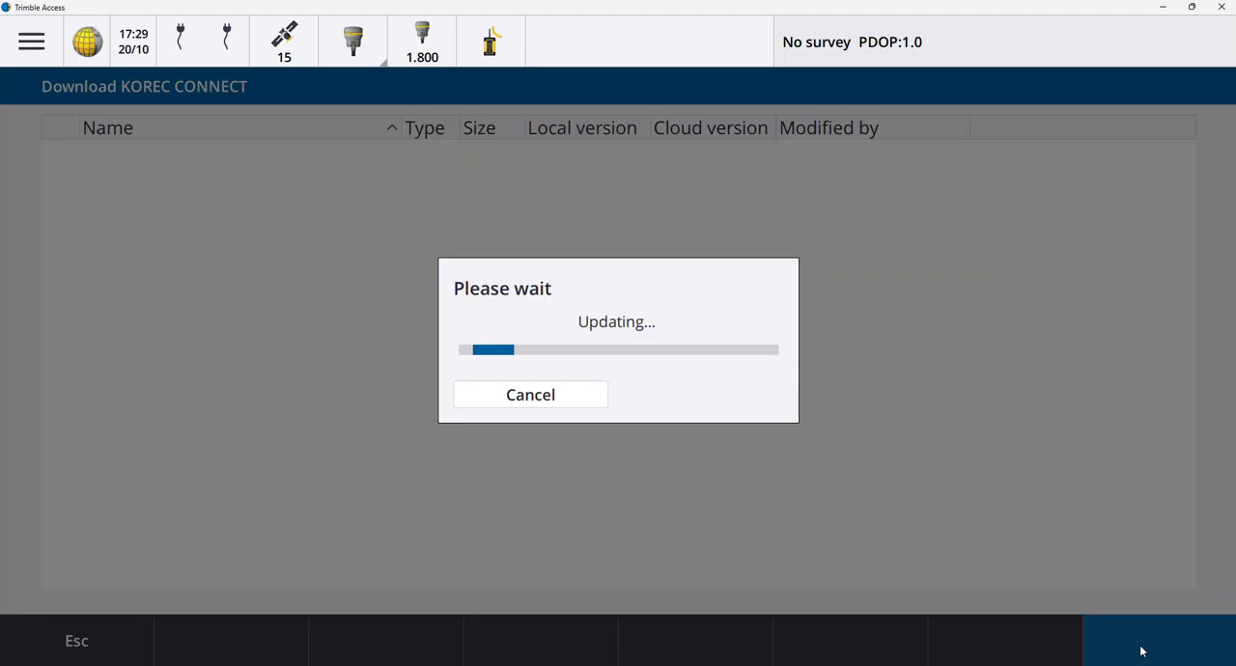
left_click(1142, 652)
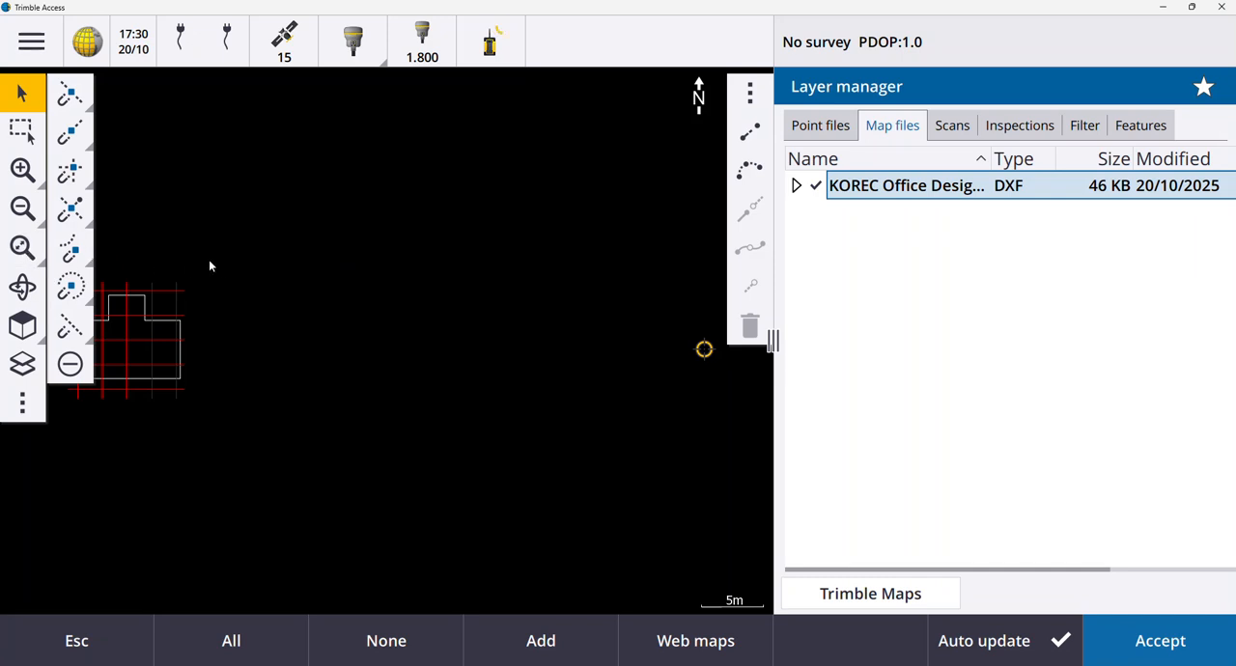
mouse_move(251, 249)
left_mouse_down()
mouse_move(361, 282)
mouse_move(507, 300)
left_mouse_up()
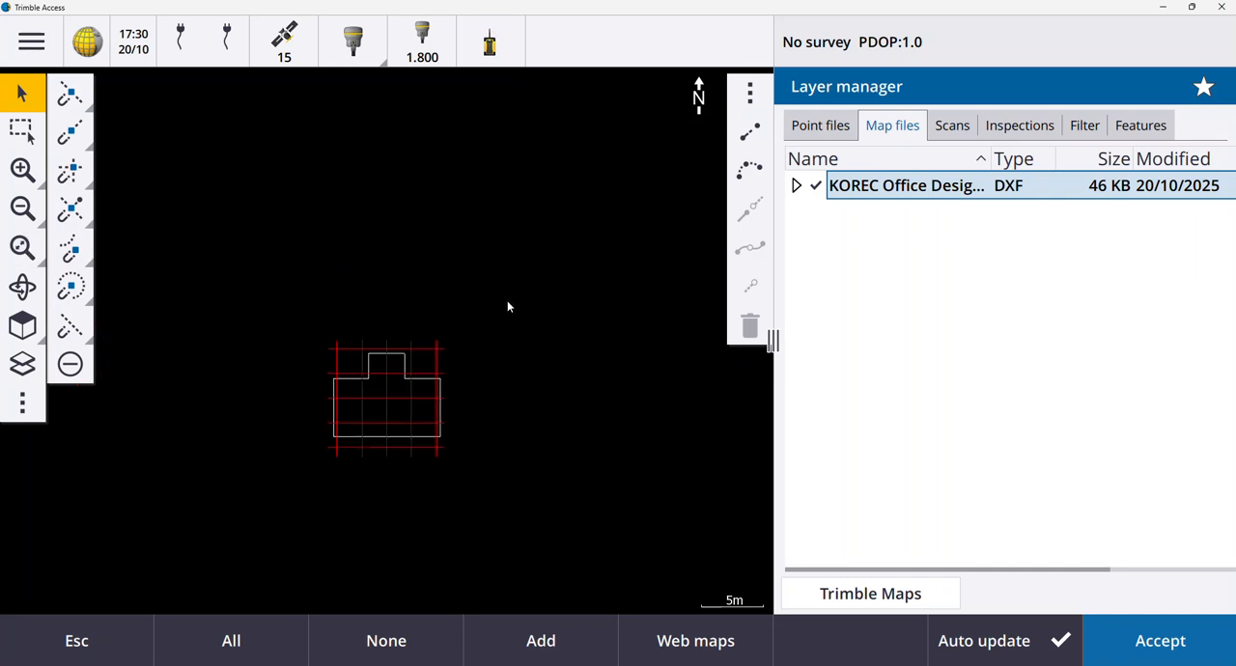
Add the KOREC Control Points CSV from the Trimble Connect project to the map as a point file.
left_click(816, 135)
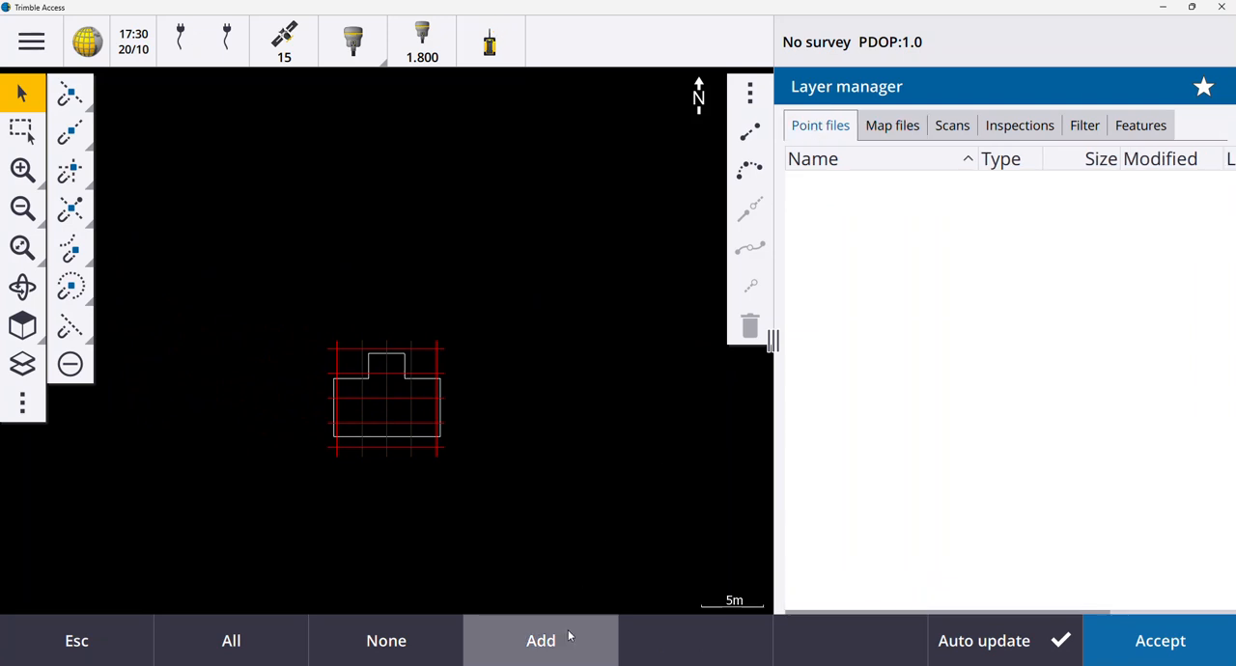
left_click(570, 636)
left_click(405, 133)
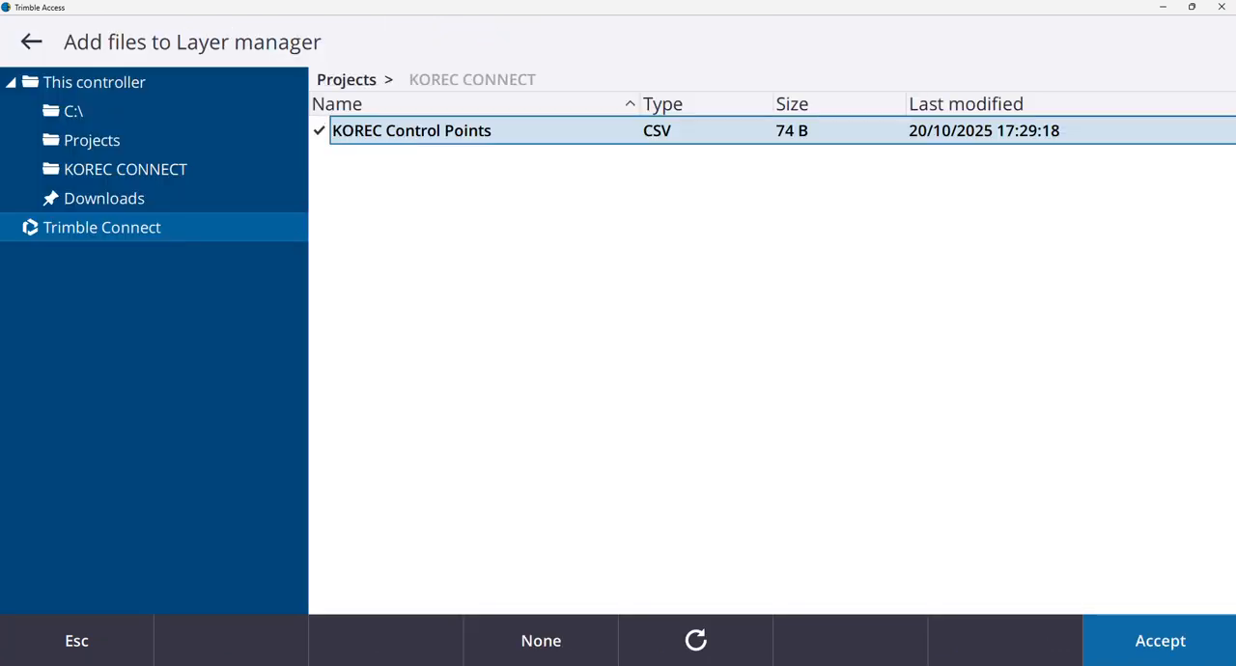
left_click(1160, 646)
left_click(1159, 646)
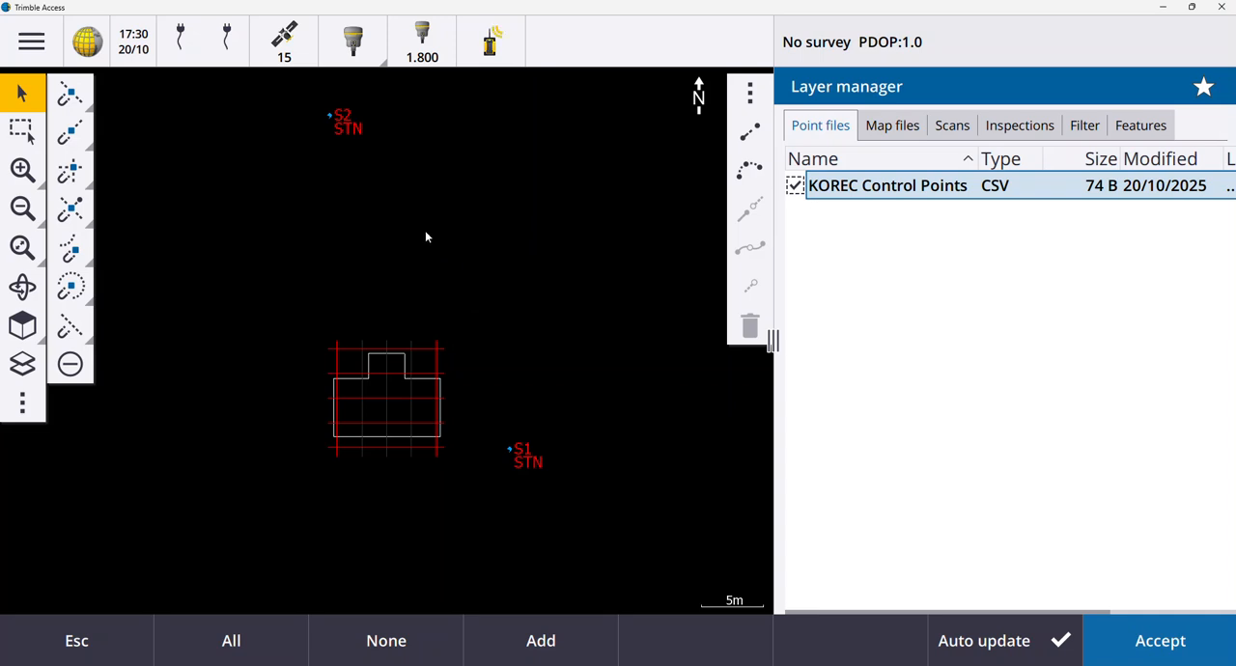
Close the layer manager, place the simulated GNSS position on the map between S2 and the building outline, and start an RTK survey.
key("Escape")
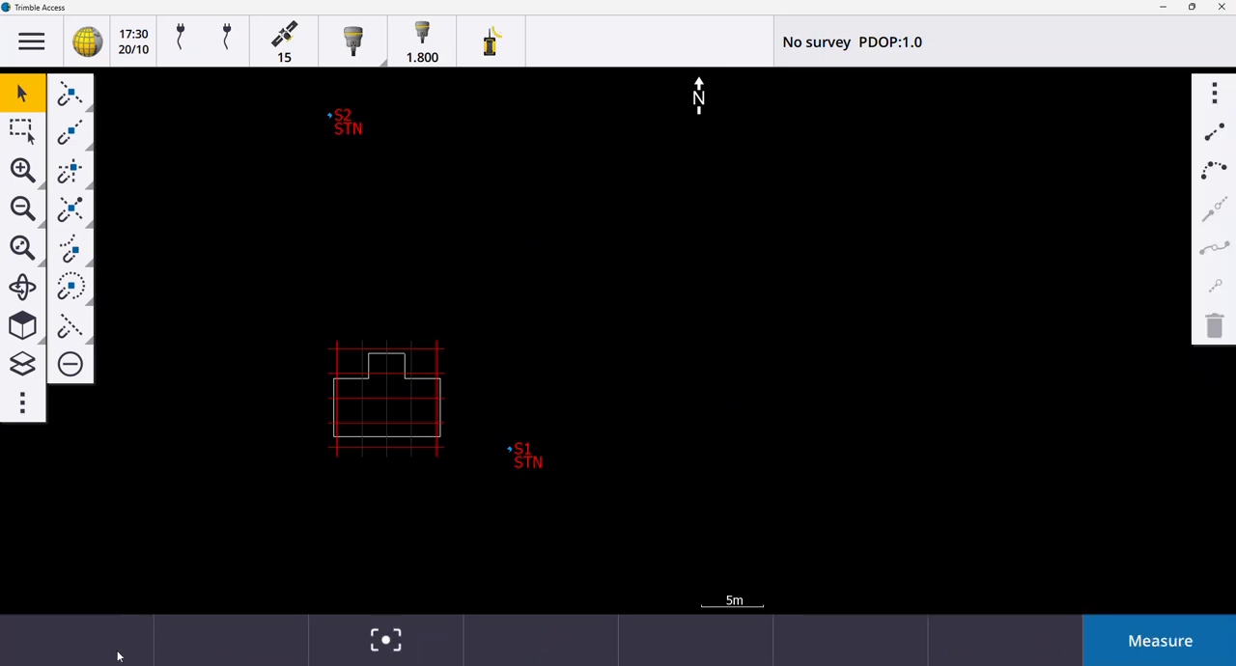
right_click(339, 237)
left_click(358, 267)
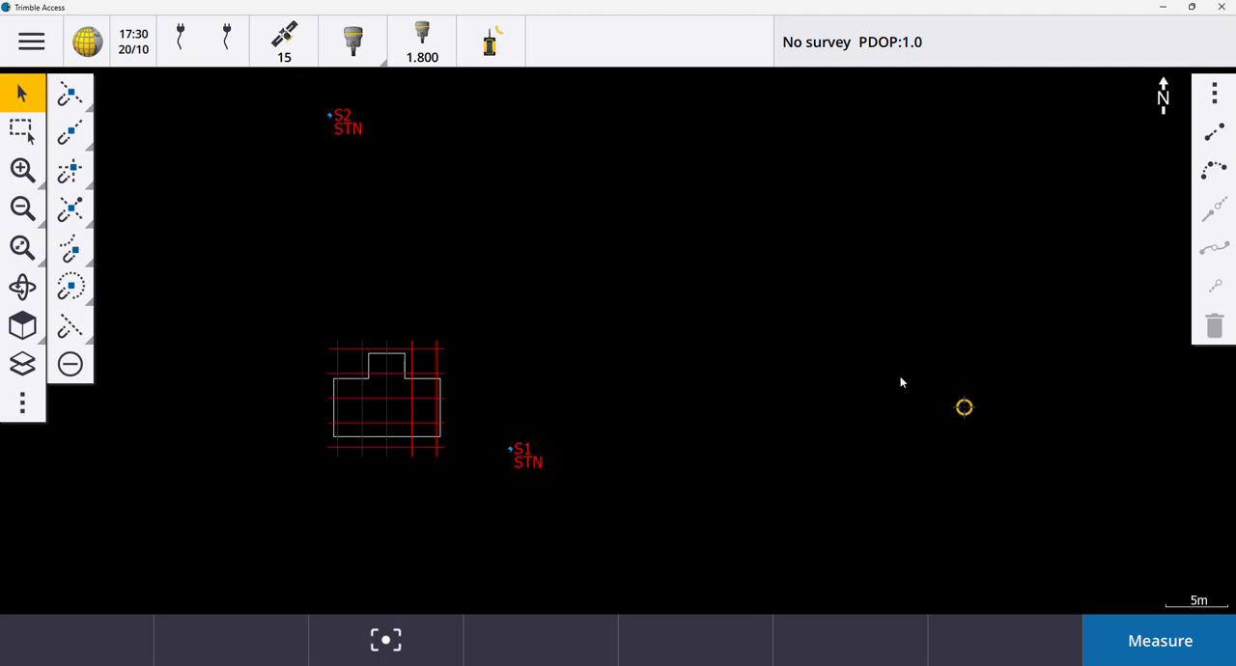
left_click(1137, 659)
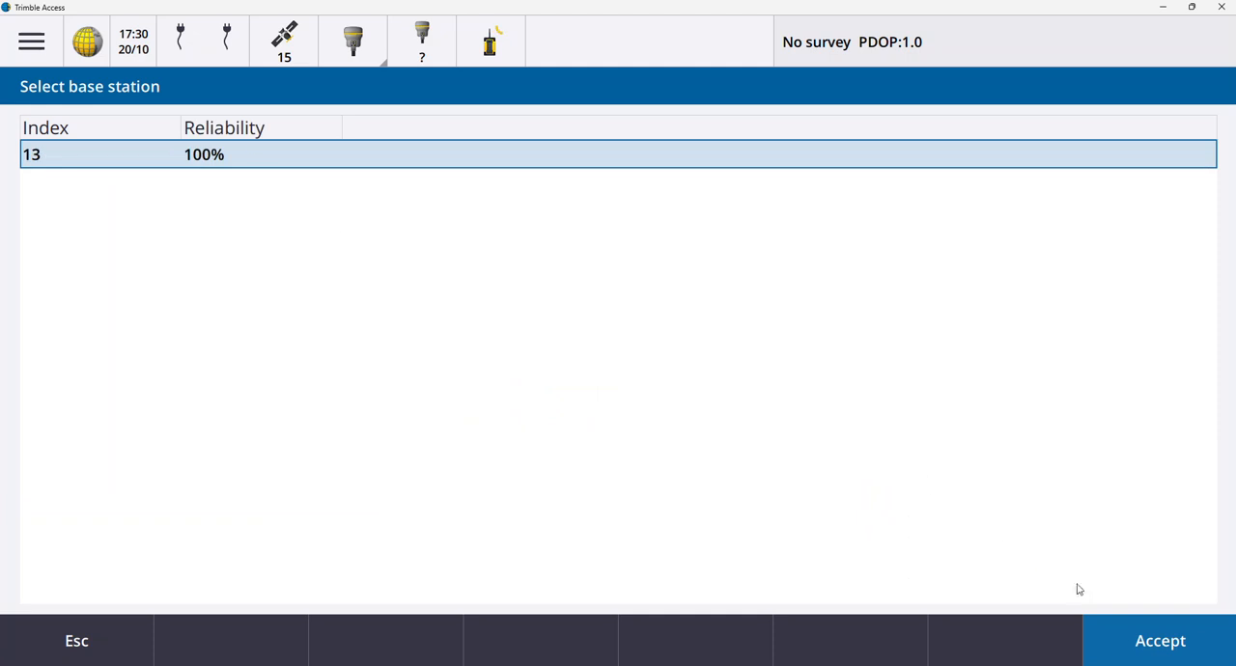
left_click(1131, 635)
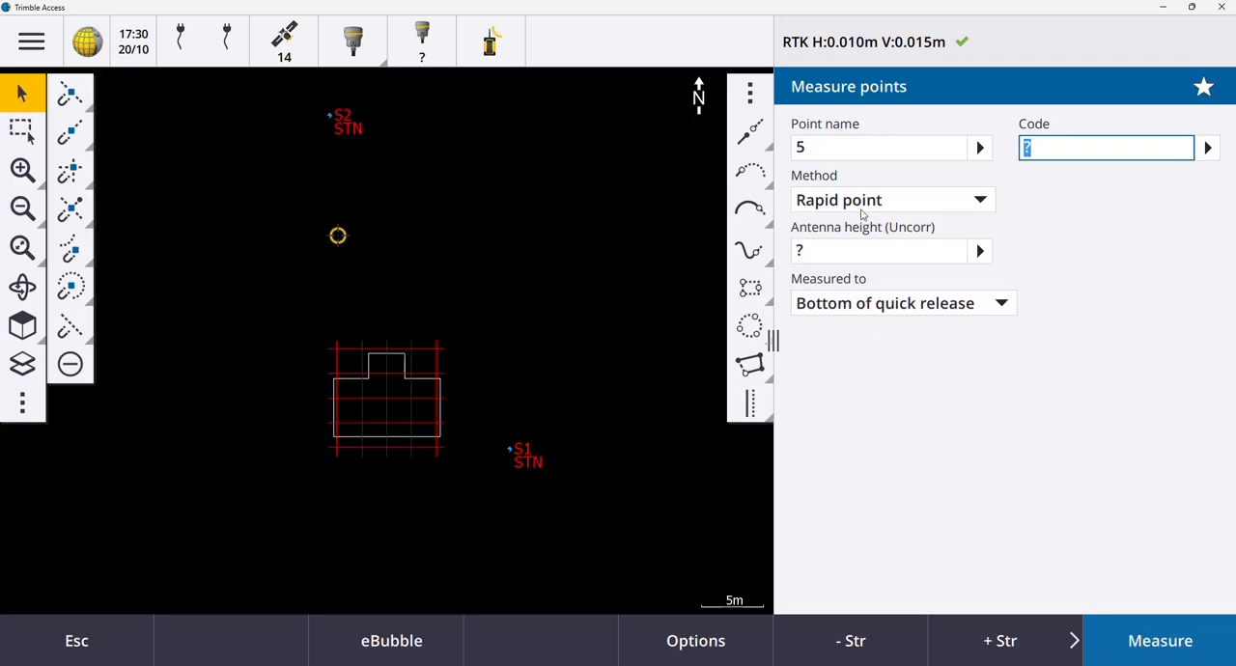
Measure rapid point 1 at the current position with code KB1 and an antenna height of 1.8 m.
left_click(841, 157)
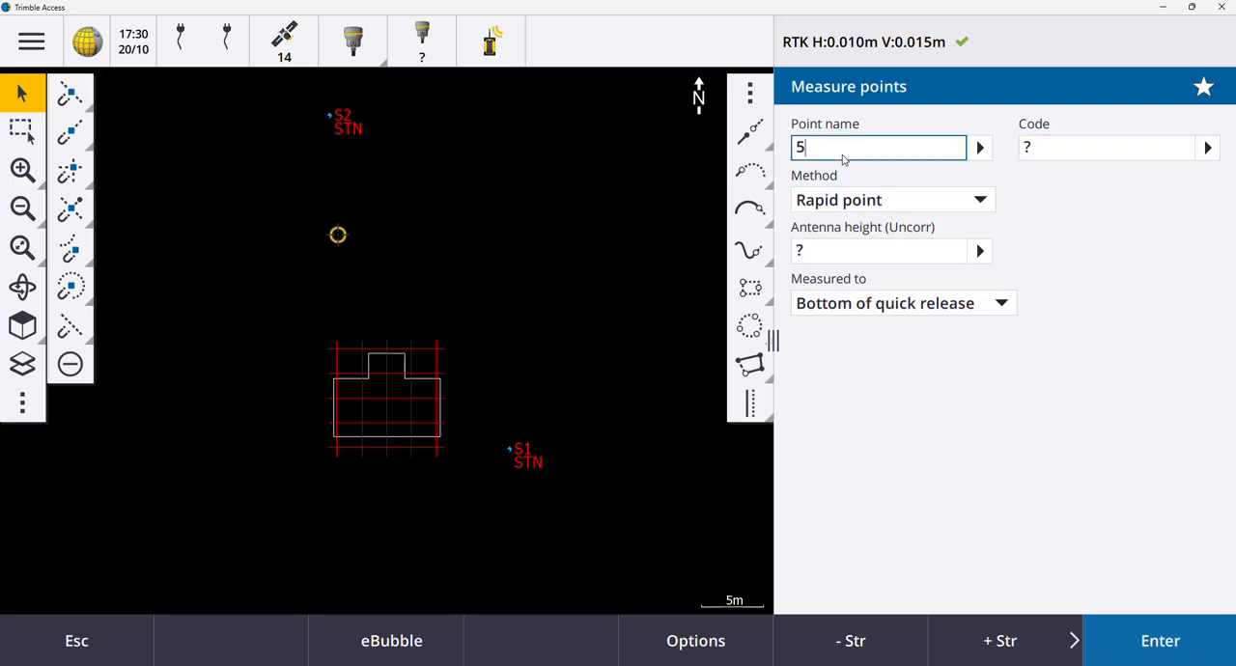
left_click(1069, 155)
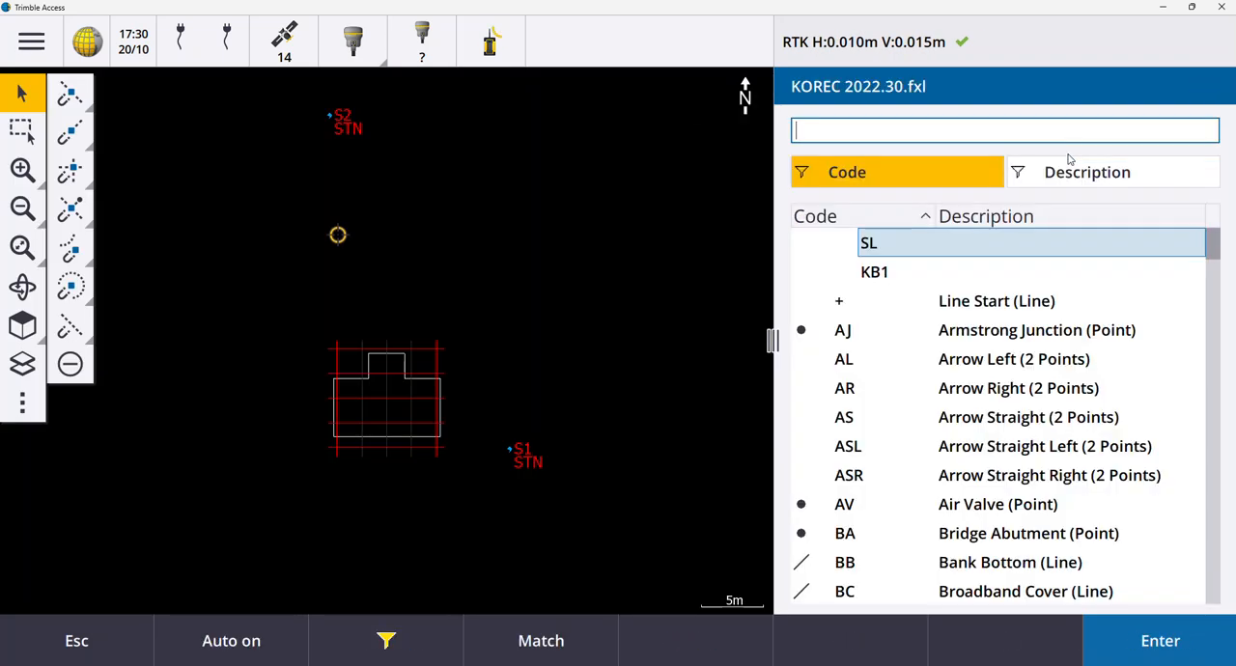
type("KB1")
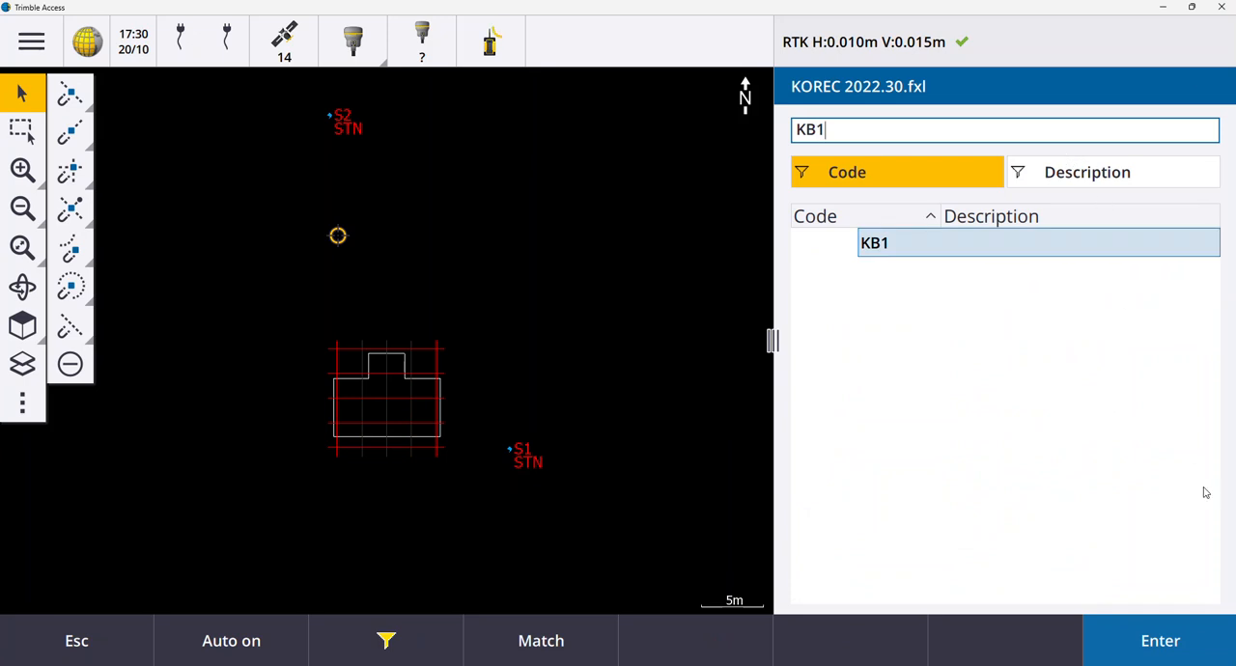
left_click(1165, 641)
left_click(1168, 640)
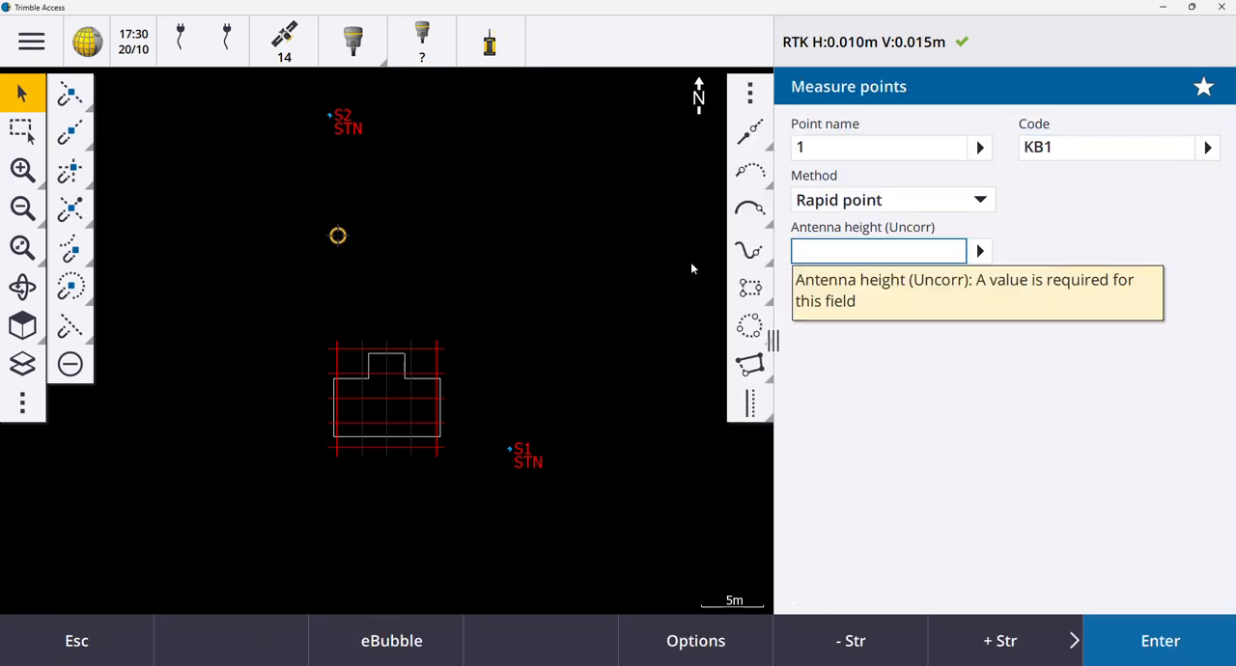
type("1.8")
key("Return")
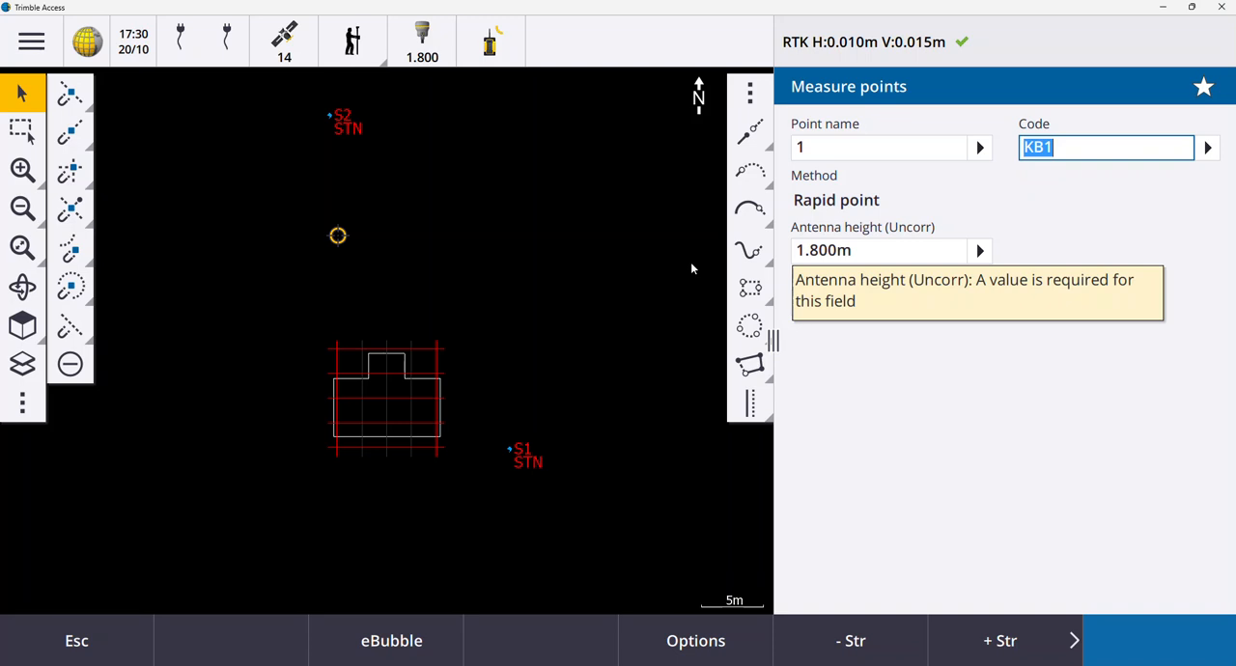
Move the simulated position east of point 1 and measure point 2 with code KB1.
right_click(559, 233)
left_click(590, 270)
left_click(1148, 644)
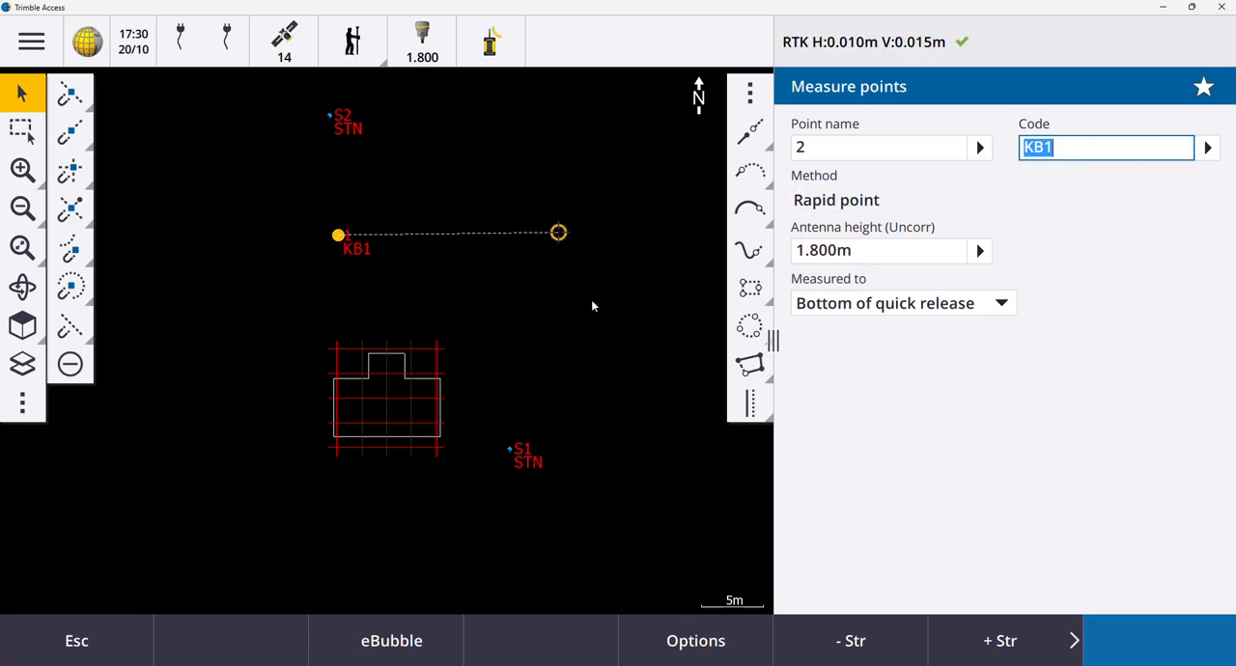
Move the simulated position to the south-west of point 2 and measure point 3 with code SL.
right_click(533, 305)
left_click(558, 335)
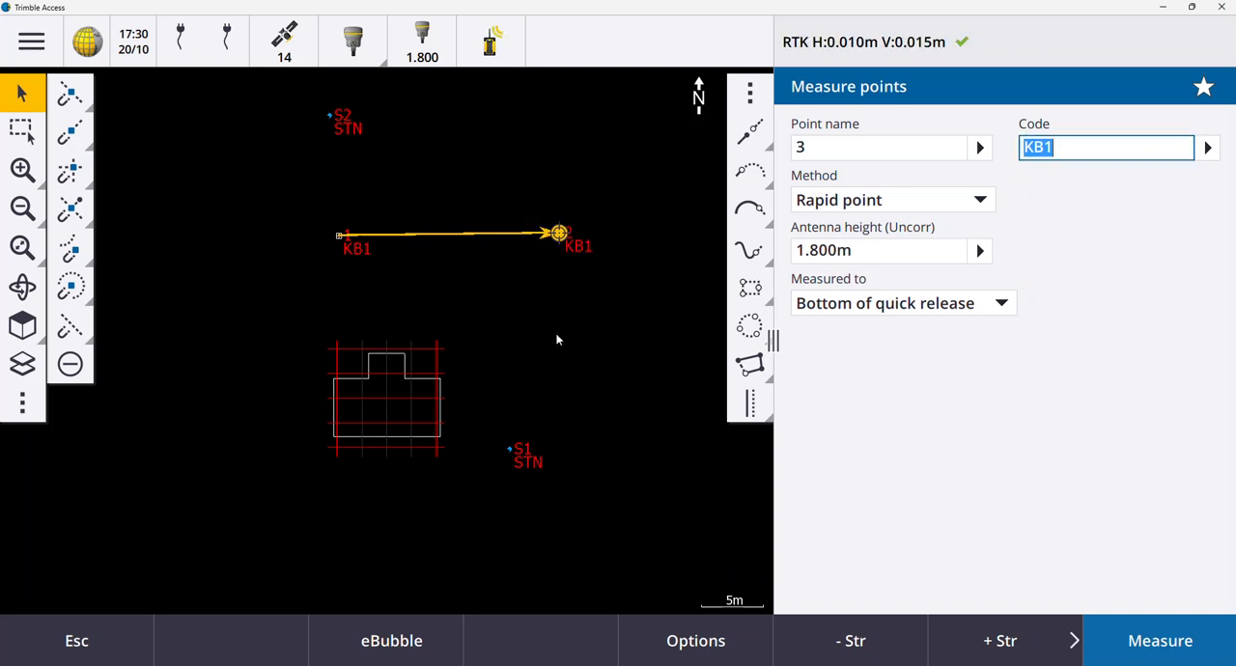
left_click(1096, 147)
key("BackSpace")
key("BackSpace")
key("BackSpace")
type("SL")
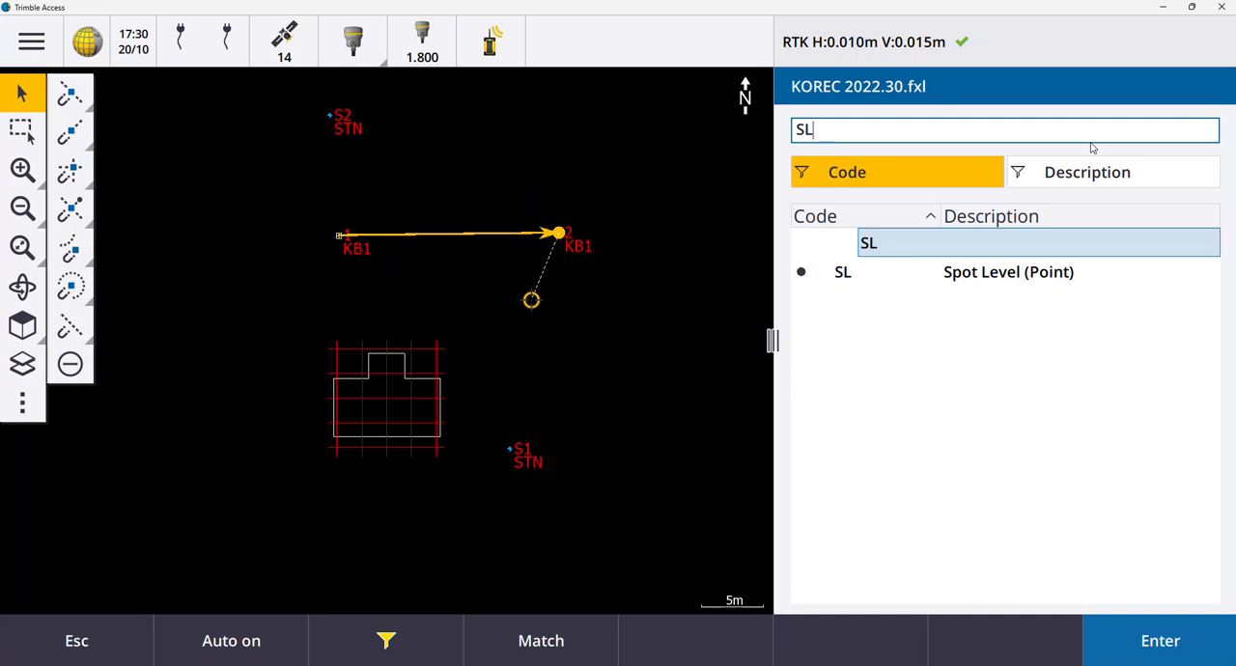
left_click(1142, 641)
left_click(1129, 642)
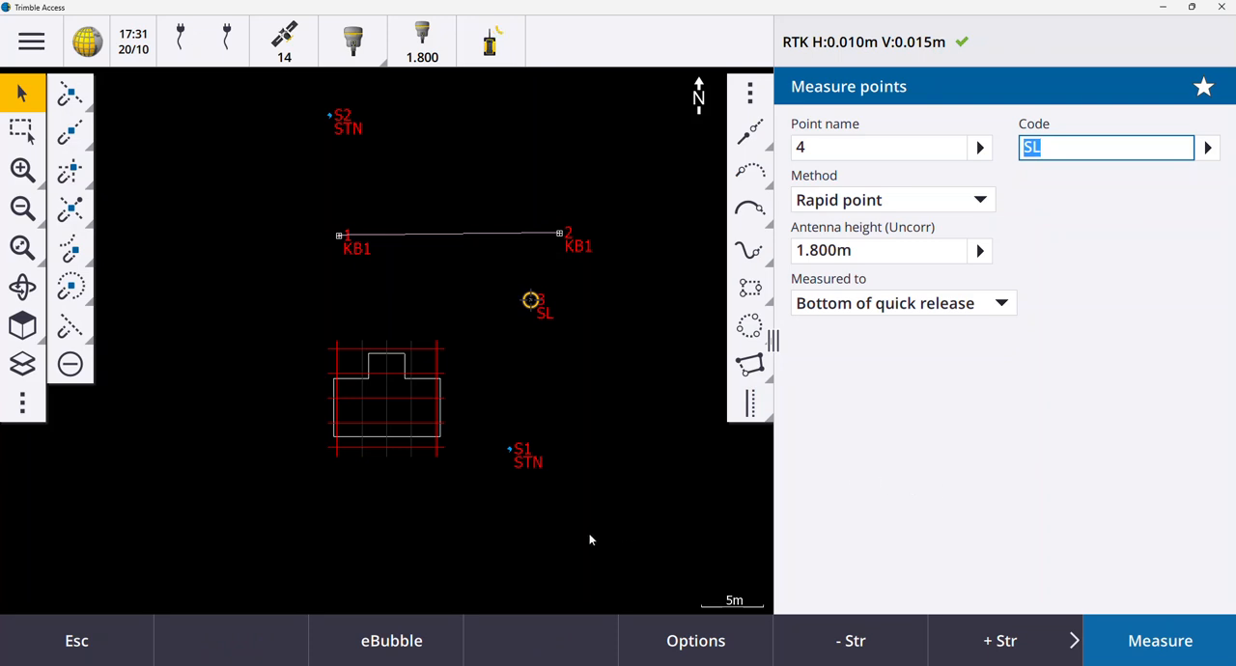
Leave point measurement, end the RTK survey and power down the receiver.
left_click(128, 628)
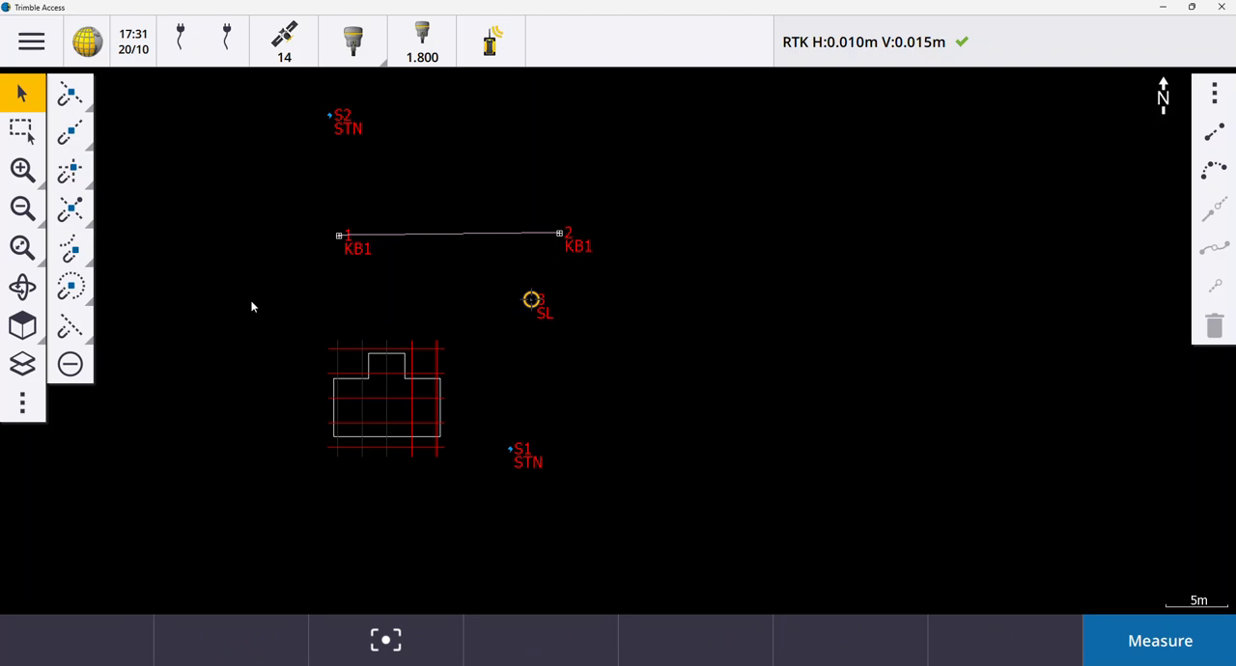
left_click(362, 60)
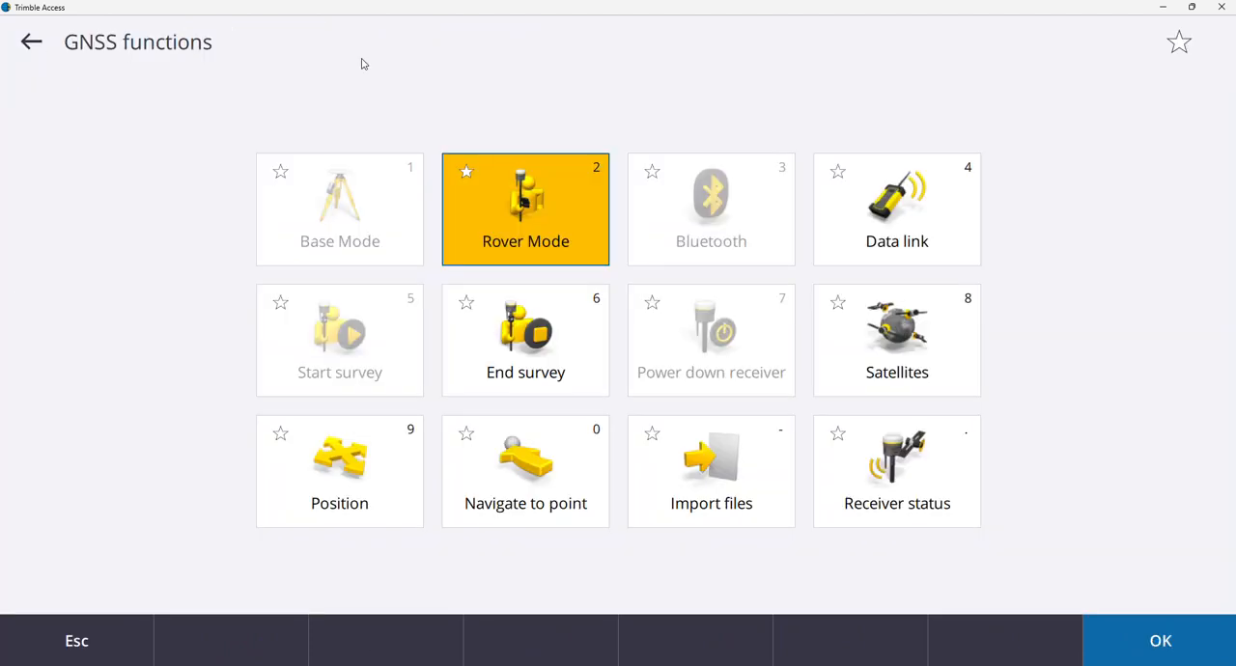
left_click(538, 353)
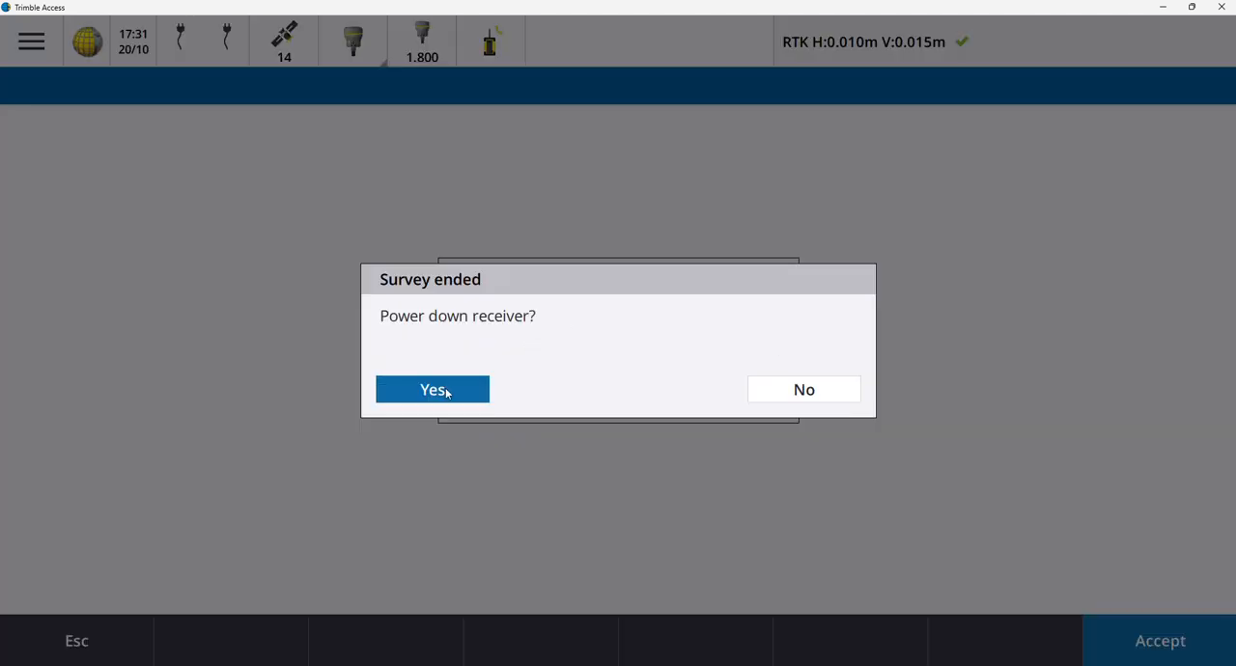
left_click(444, 391)
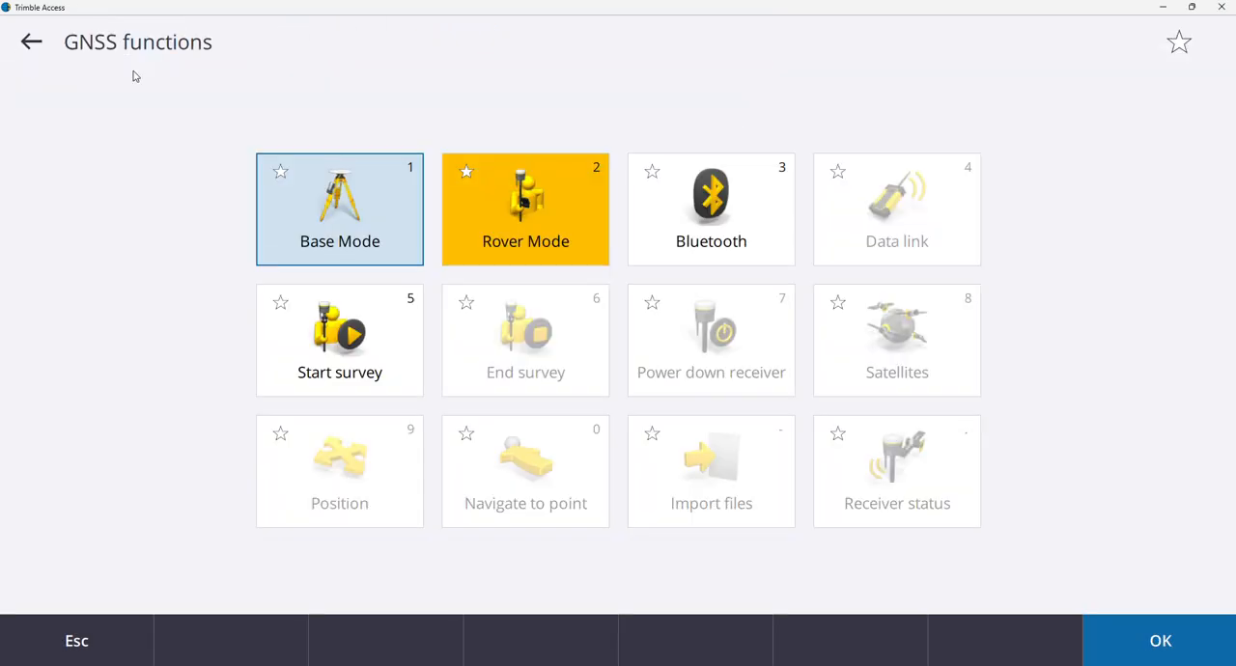
Open the KOREC CONNECT project's job list and check the cloud transfer options of the KOREC SURVEY job.
left_click(24, 45)
left_click(26, 46)
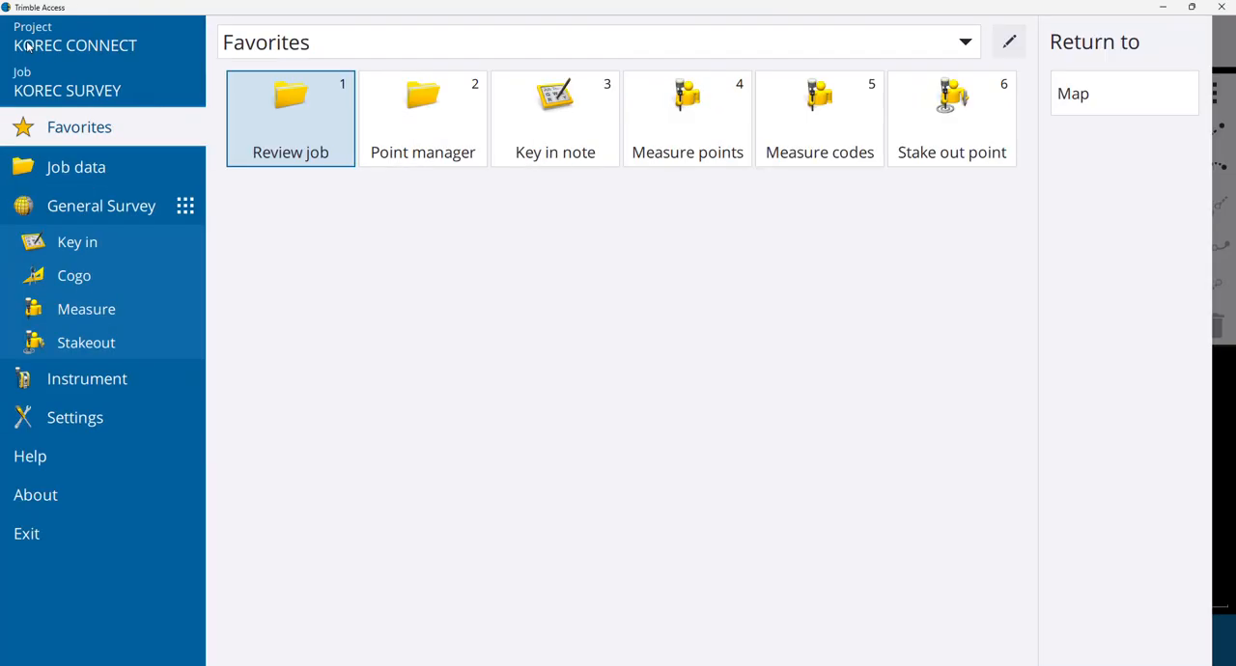
left_click(64, 89)
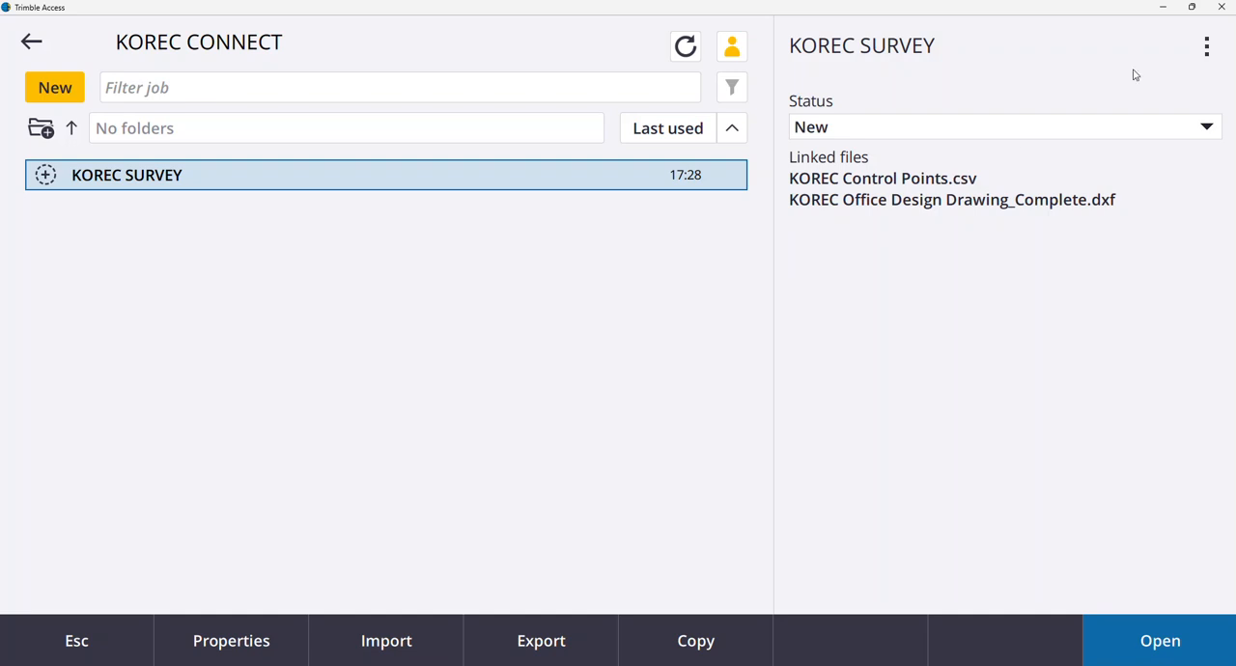
left_click(1206, 60)
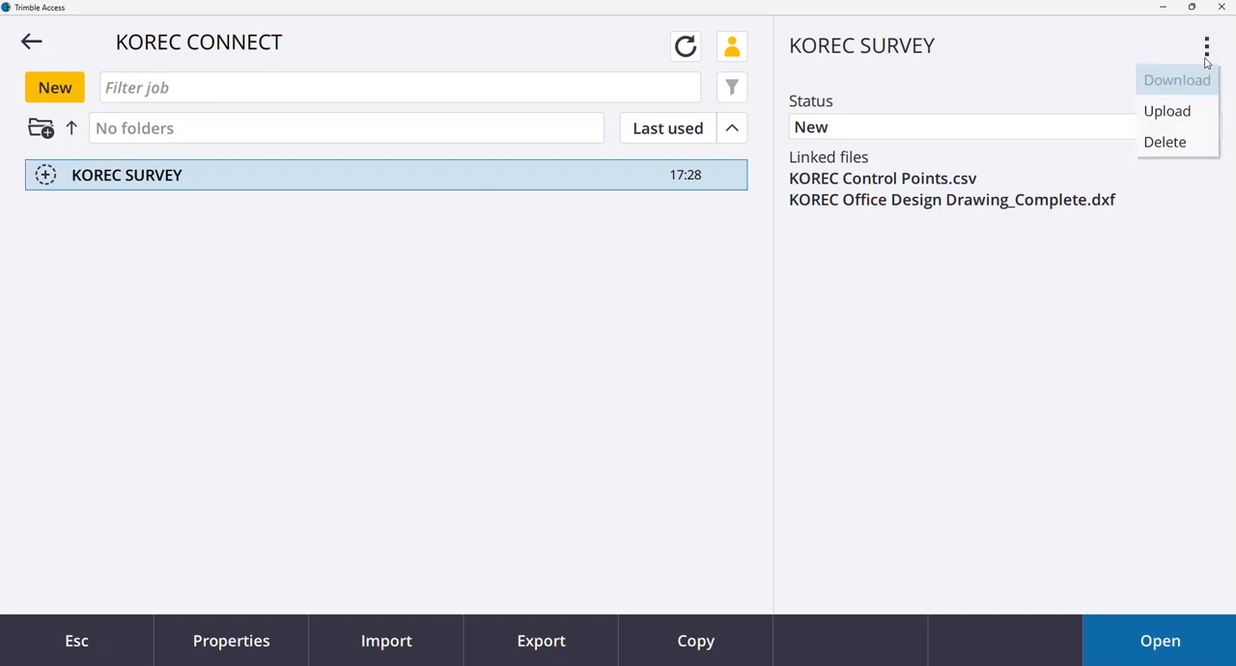
left_click(1037, 69)
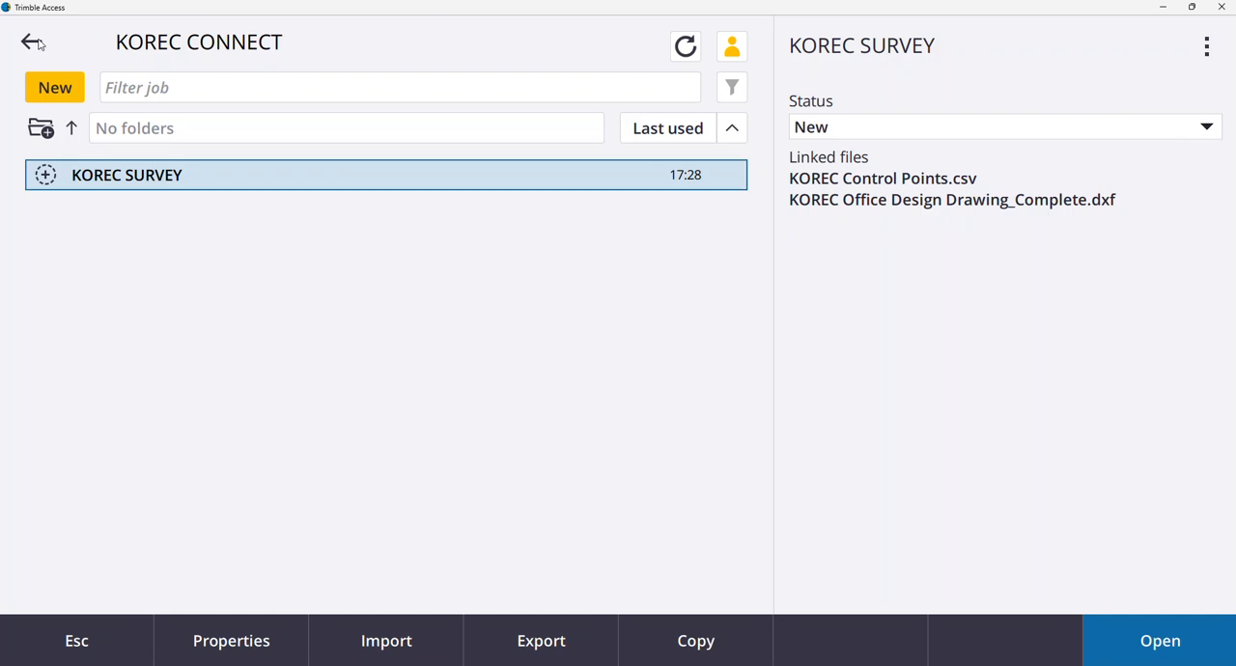
Export the KOREC SURVEY job in DXF format as KOREC SURVEY.dxf, an AutoCAD 2007 DXF file with points and linework.
left_click(518, 638)
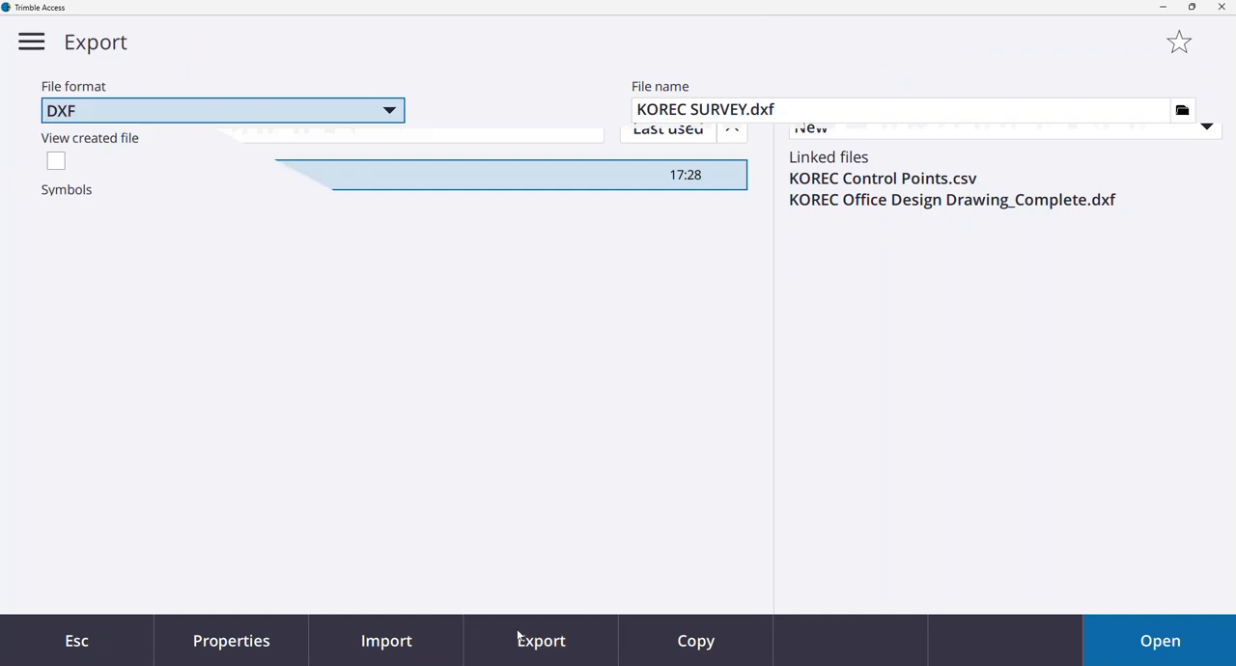
left_click(386, 112)
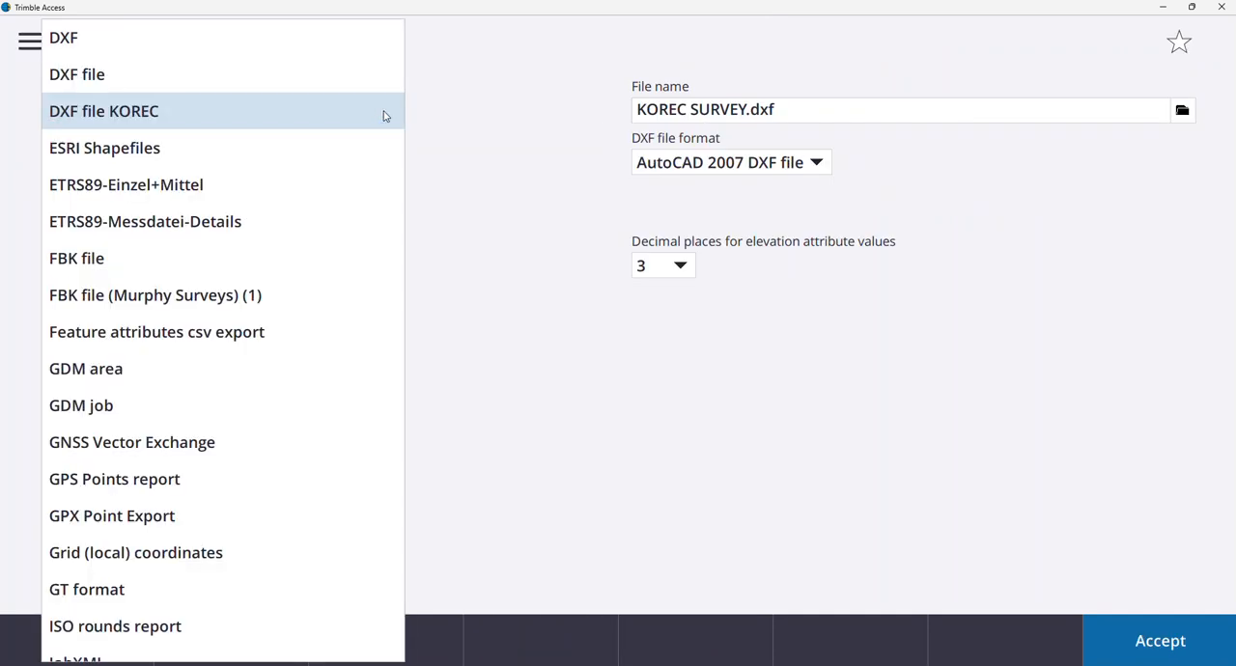
left_click(354, 55)
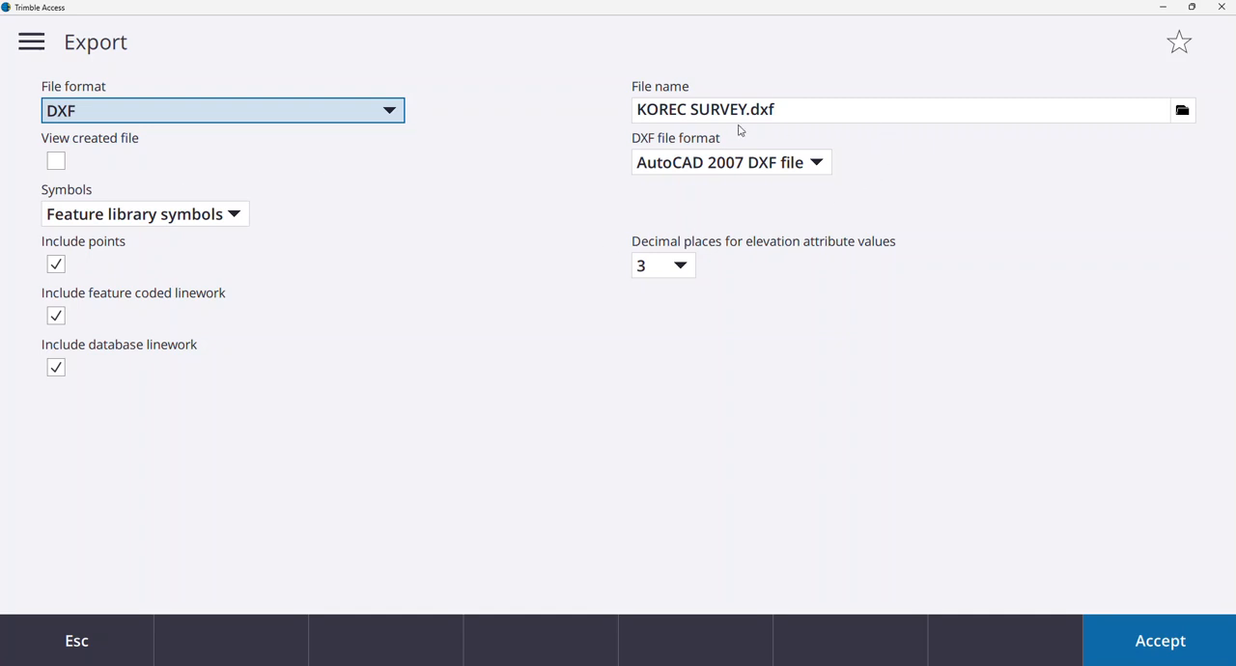
left_click(1151, 661)
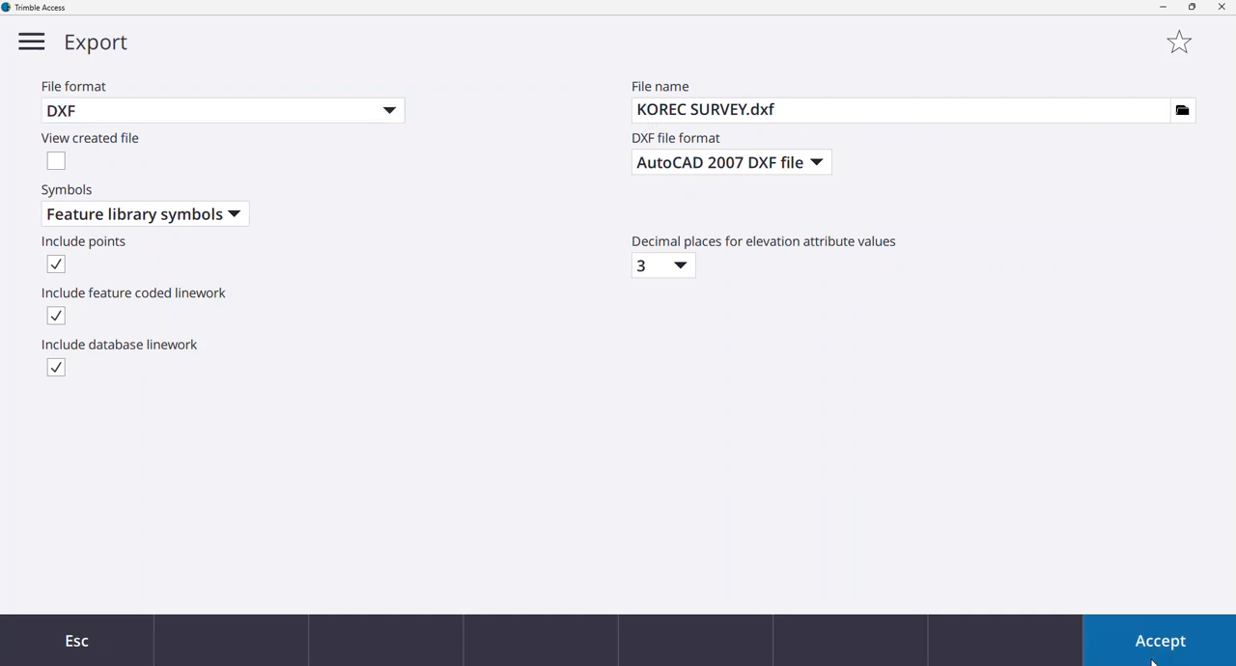
left_click(422, 385)
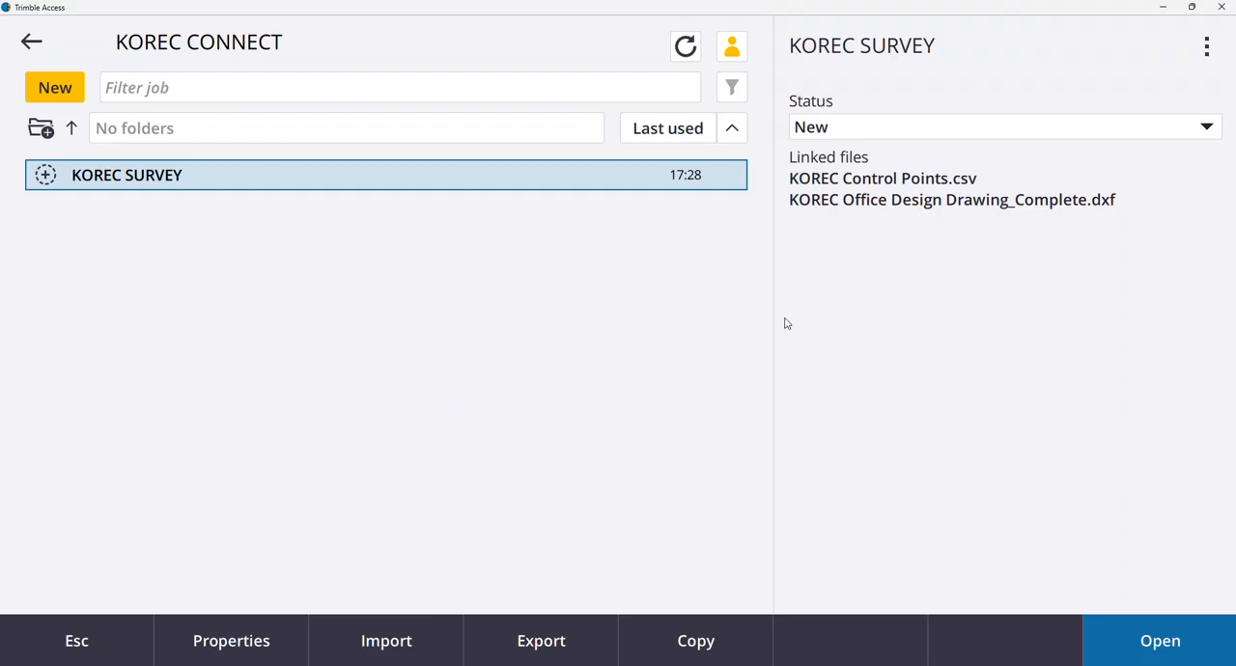
Upload the KOREC SURVEY job to the cloud and dismiss the resulting message.
left_click(1206, 50)
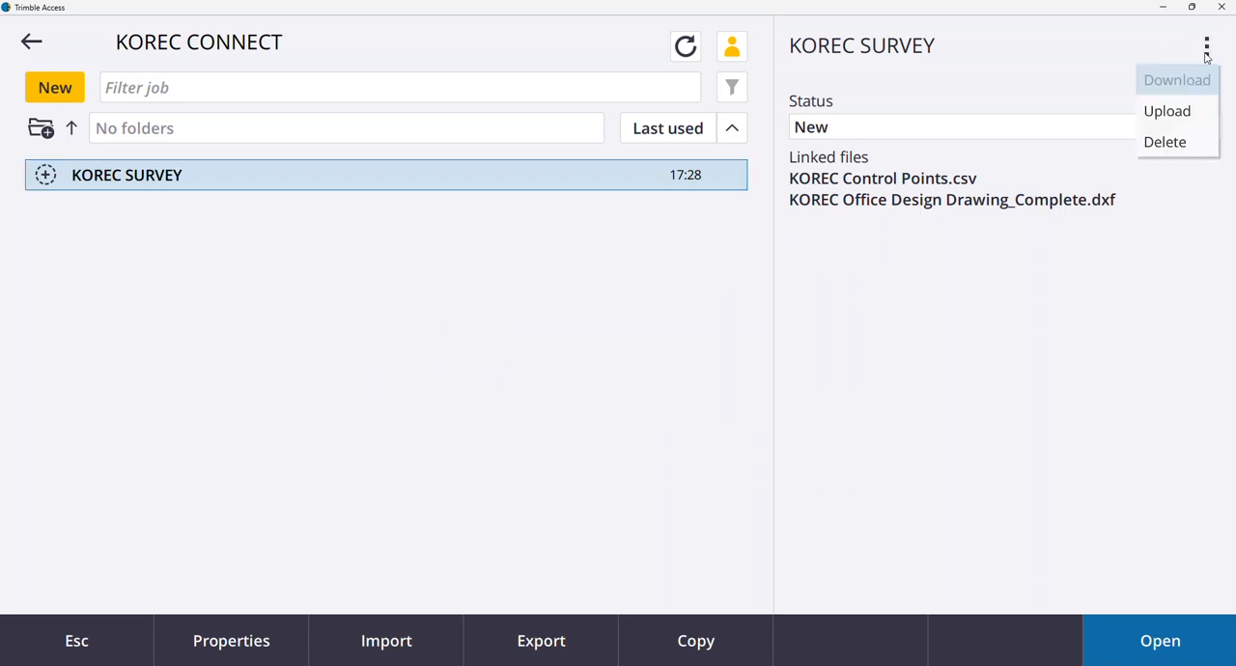
left_click(1188, 115)
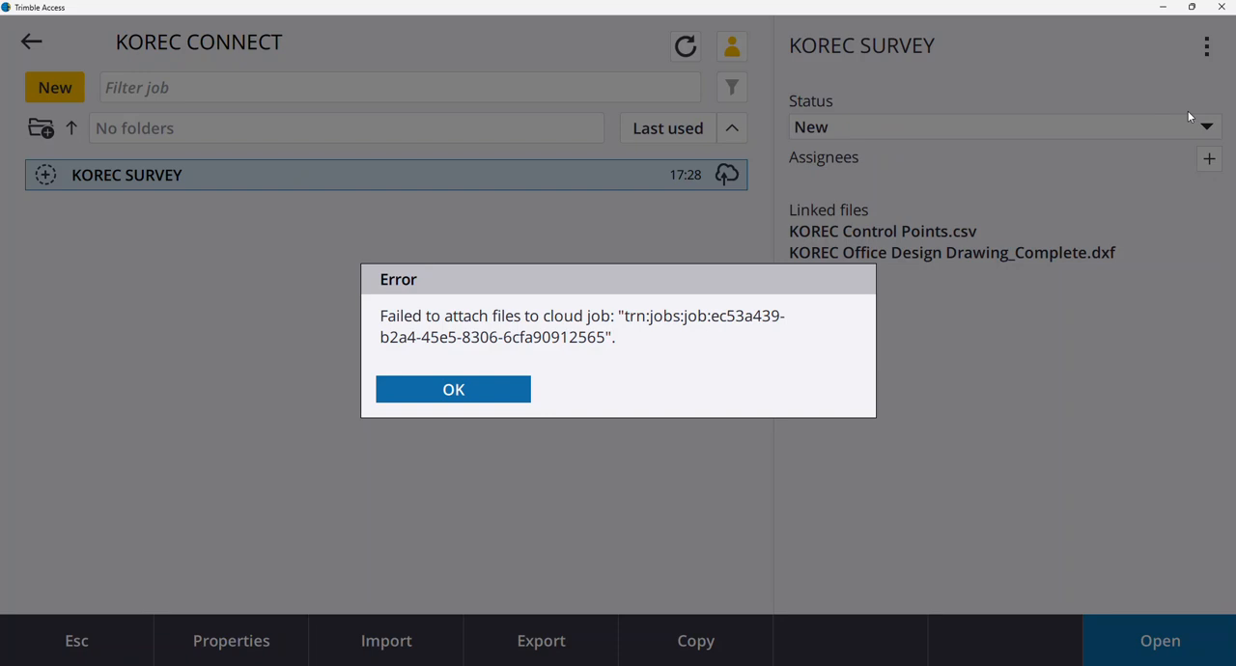
left_click(457, 398)
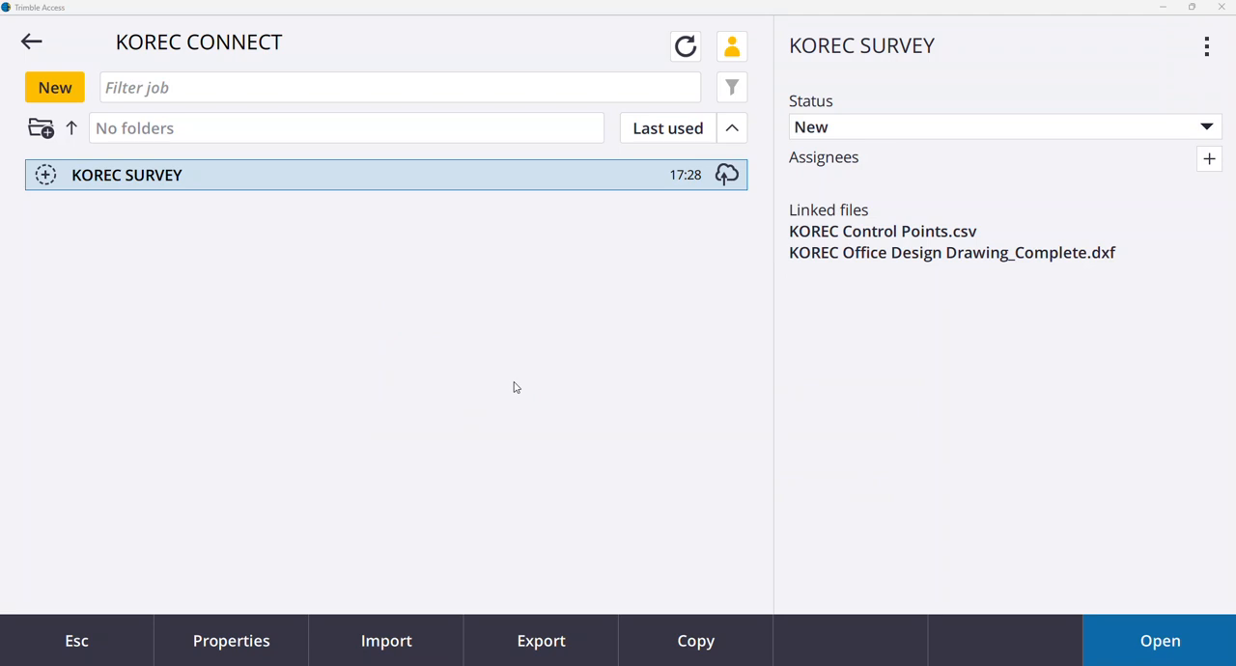
left_click(1203, 57)
left_click(1204, 59)
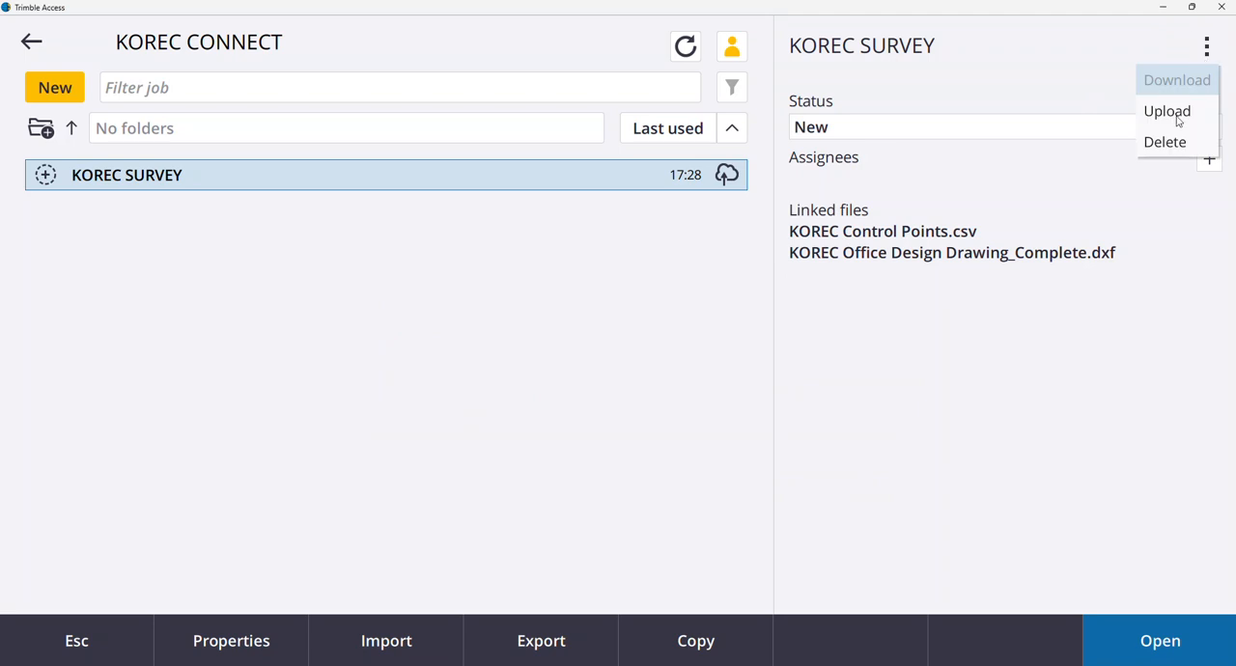
key("Escape")
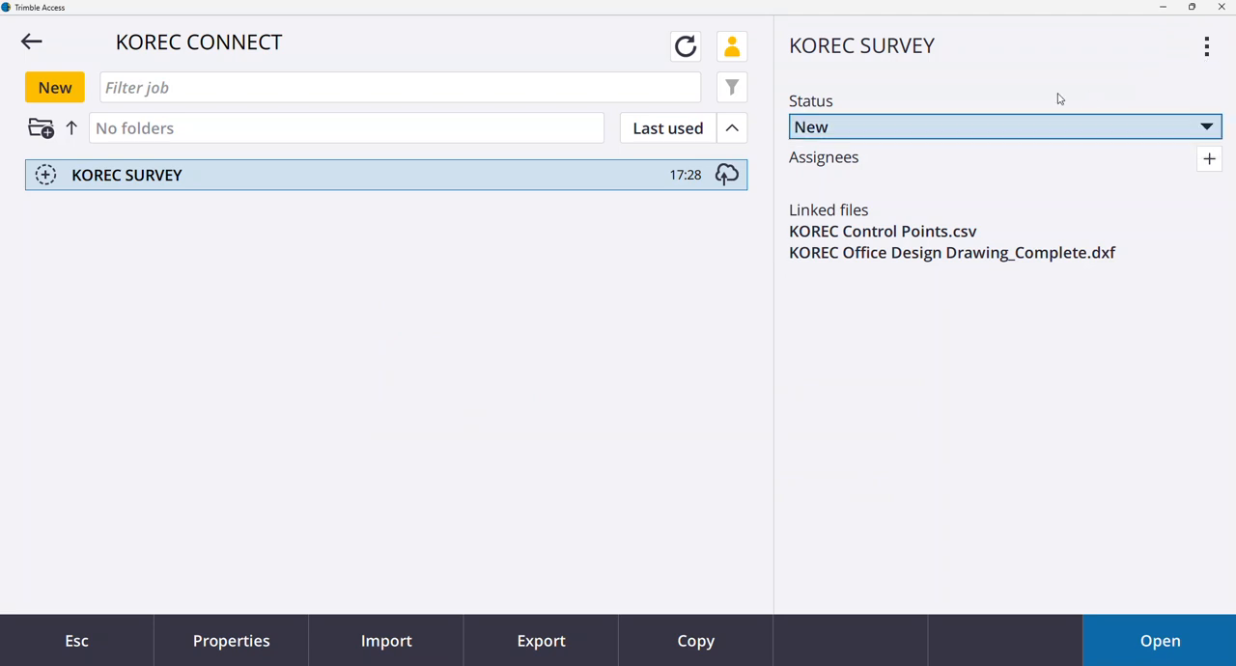
In the cloud settings, turn on automatic upload of the current project, disable the periodic upload and accept the settings.
left_click(27, 53)
left_click(27, 54)
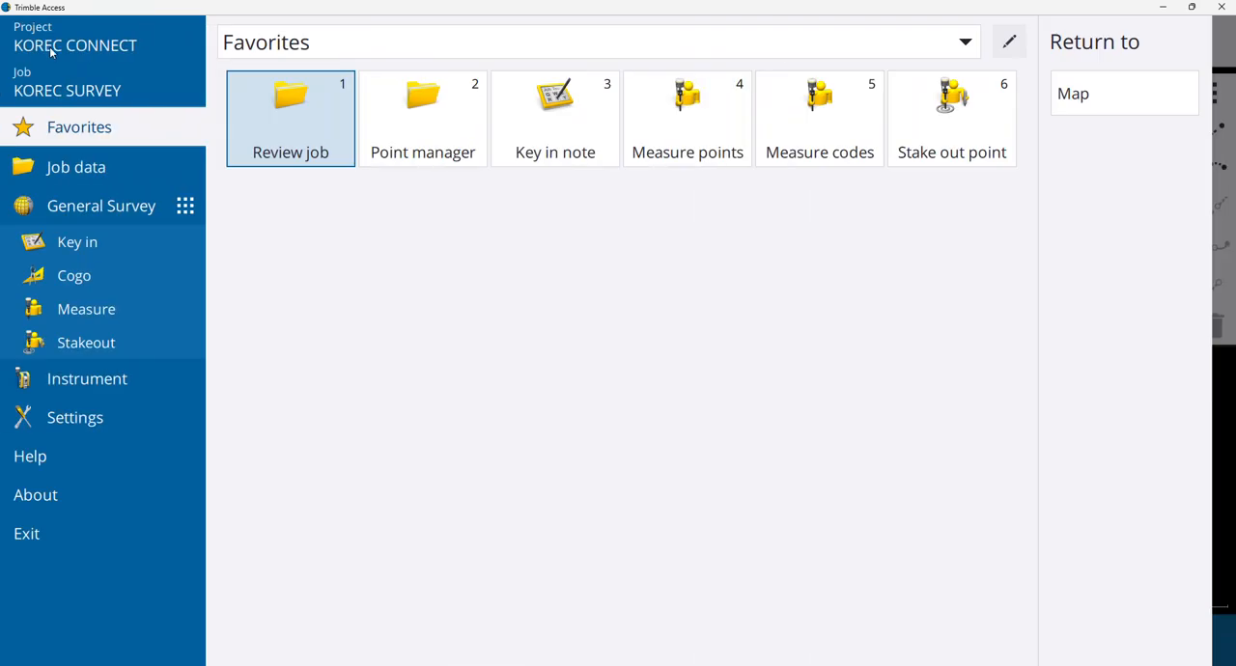
left_click(49, 46)
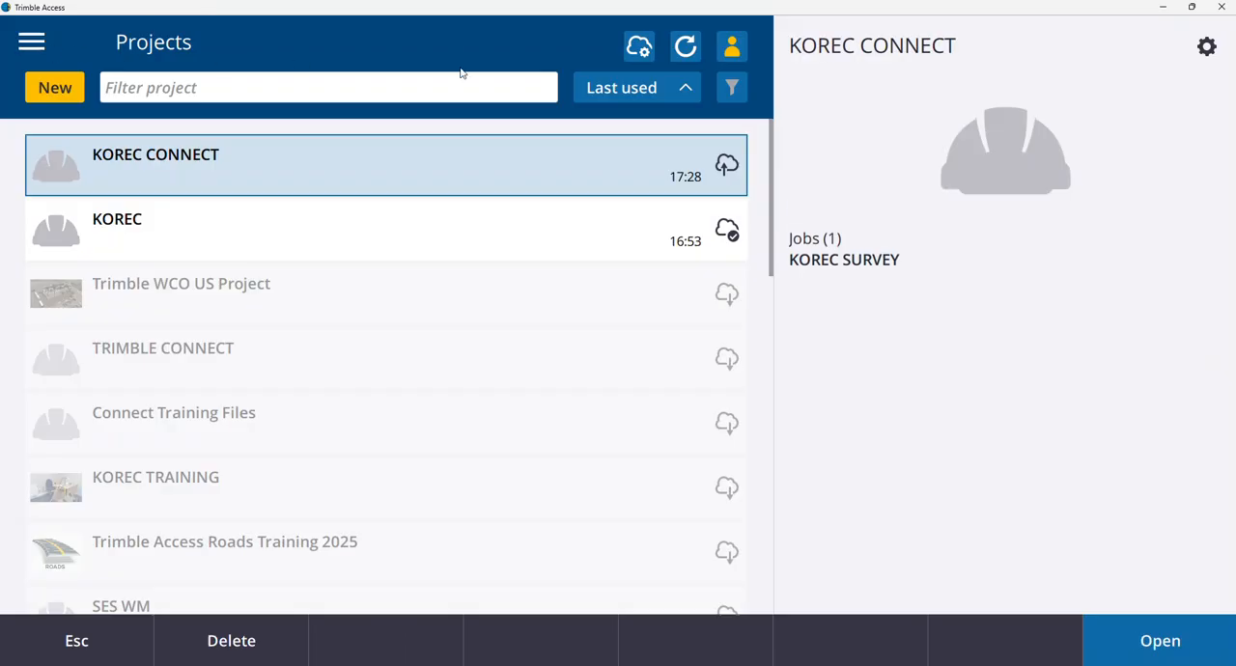
left_click(639, 50)
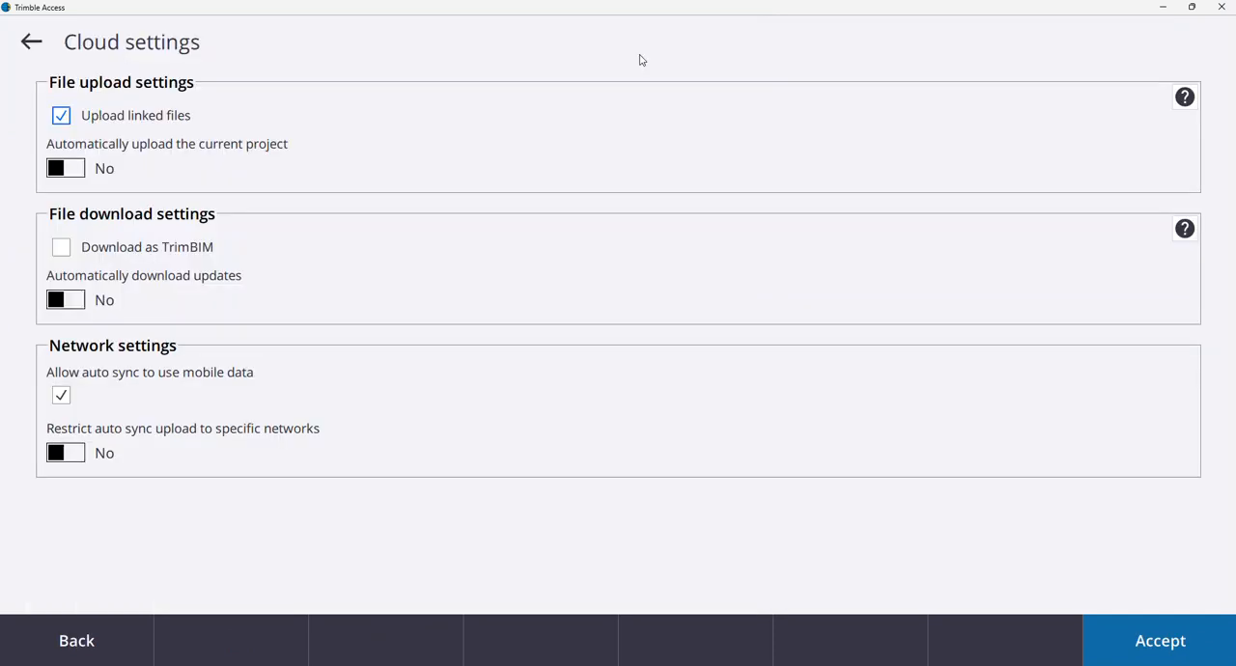
left_click(73, 173)
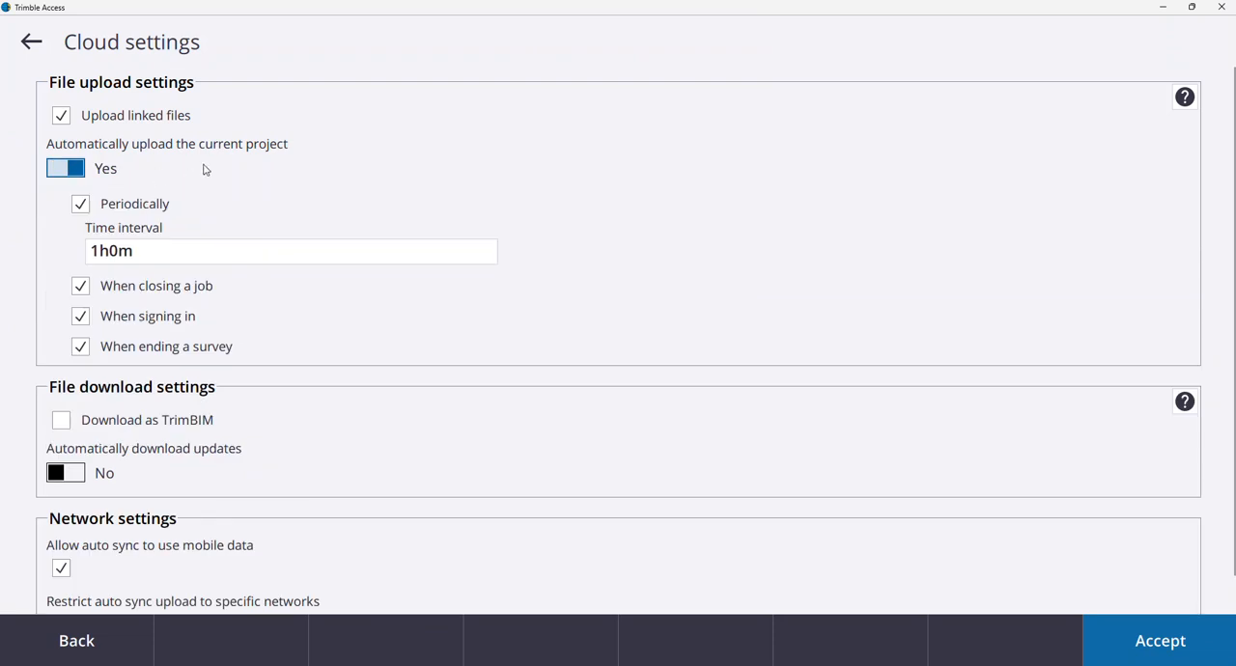
left_click(82, 206)
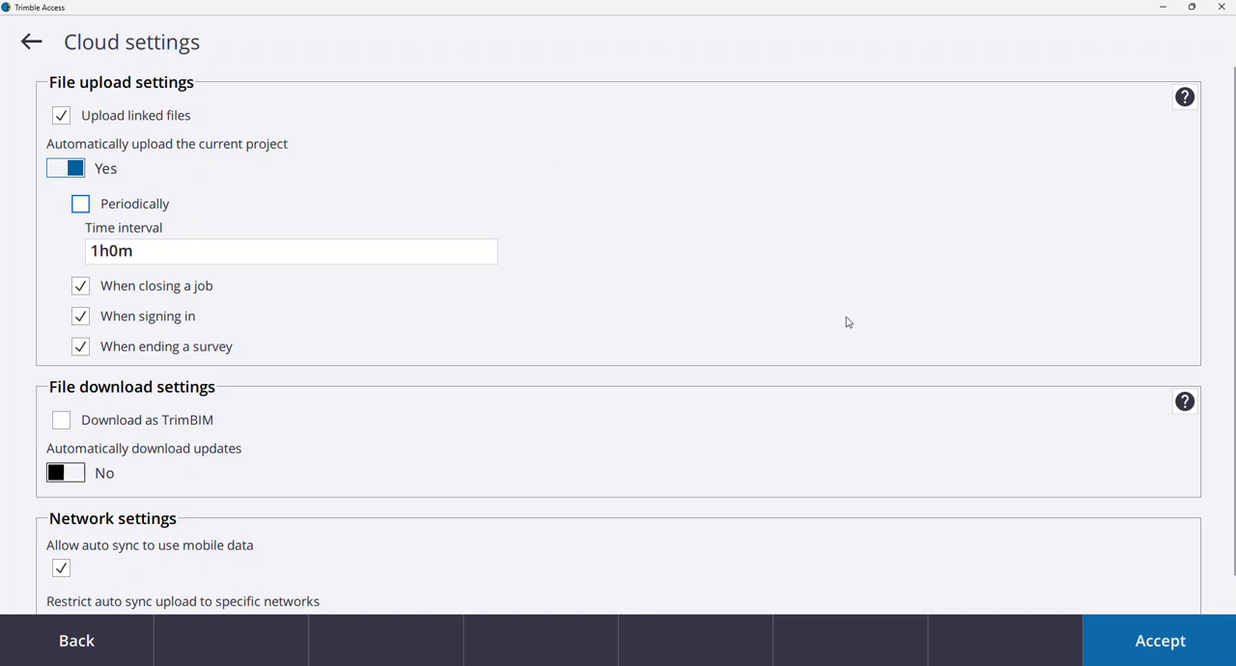
scroll(850, 328, "down", 1)
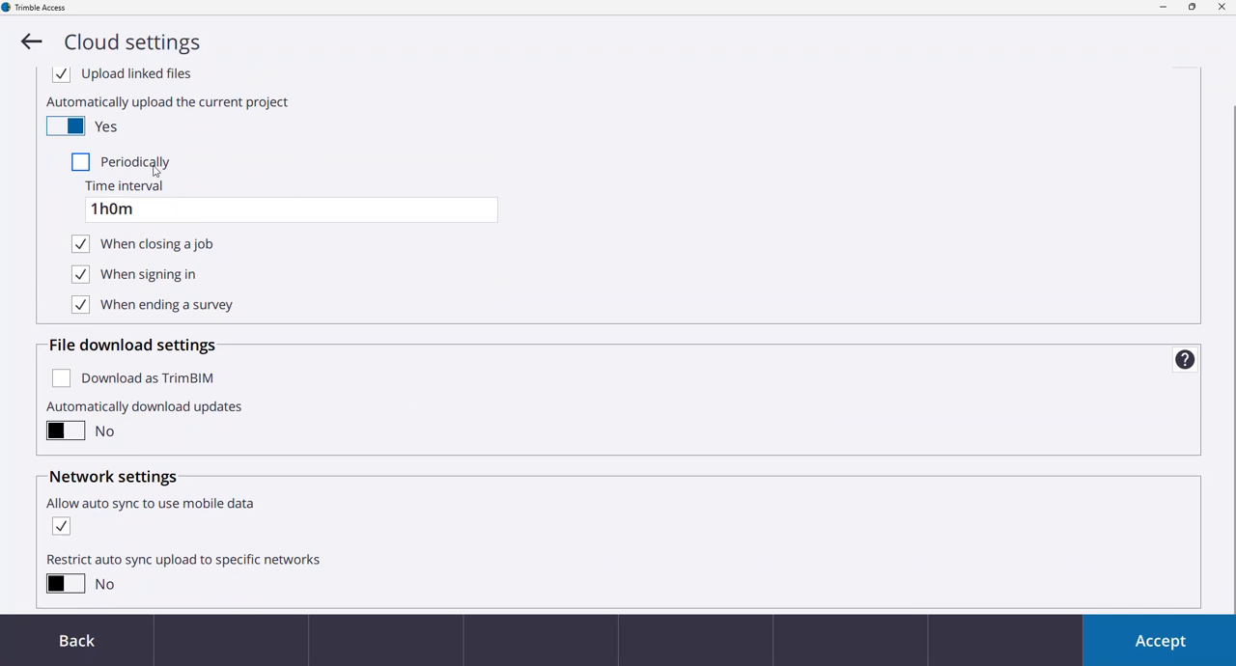
left_click(1159, 648)
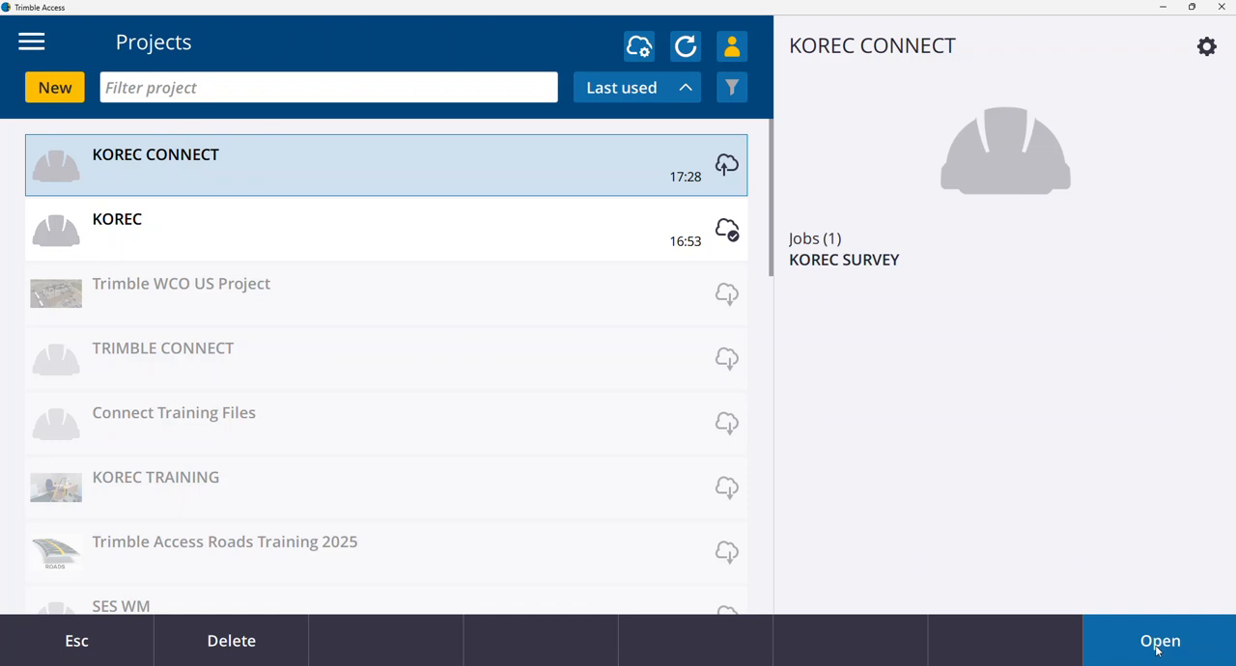
Open the KOREC CONNECT project and show the cloud transfer options of its KOREC SURVEY job.
left_click(1157, 649)
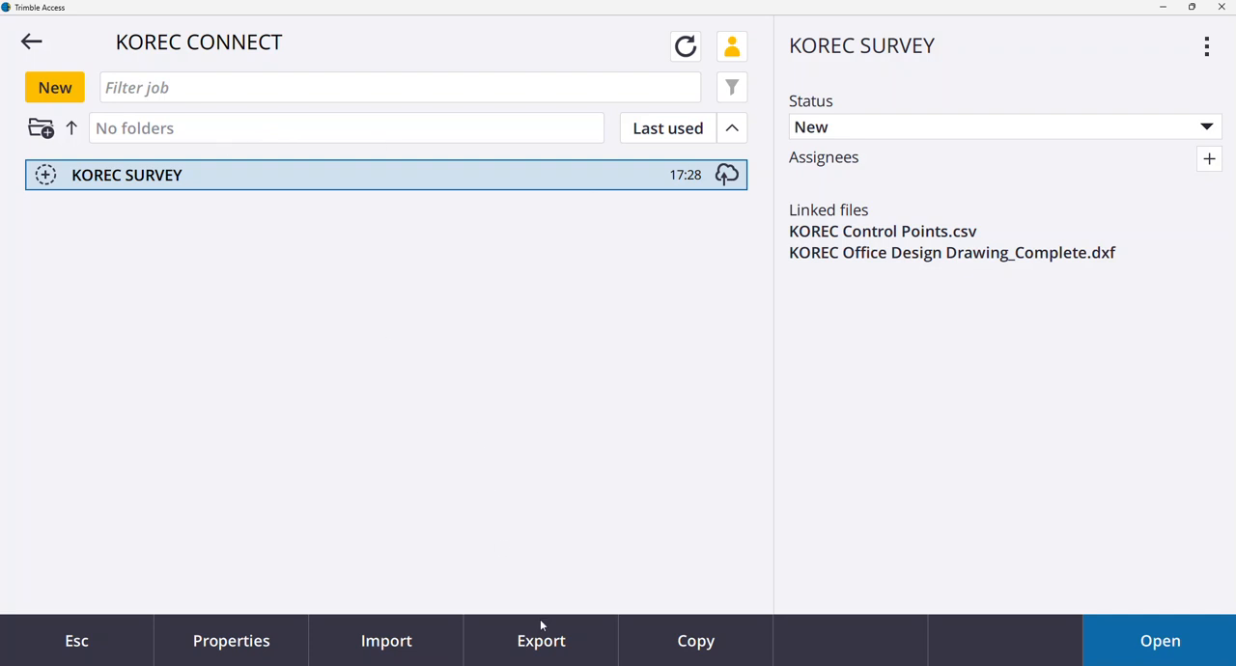
left_click(1205, 48)
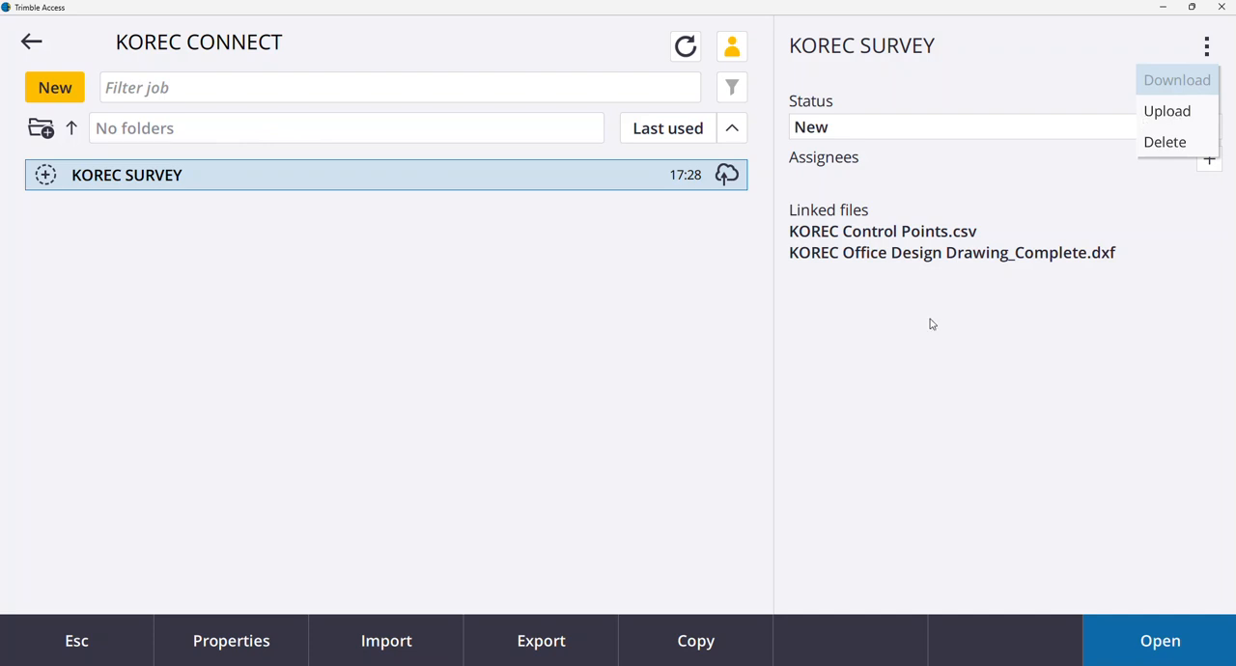
Switch to Trimble Connect in the browser and, in the project's extensions, disable Civil Design and Construction Collaboration and enable Field Data.
mouse_move(762, 665)
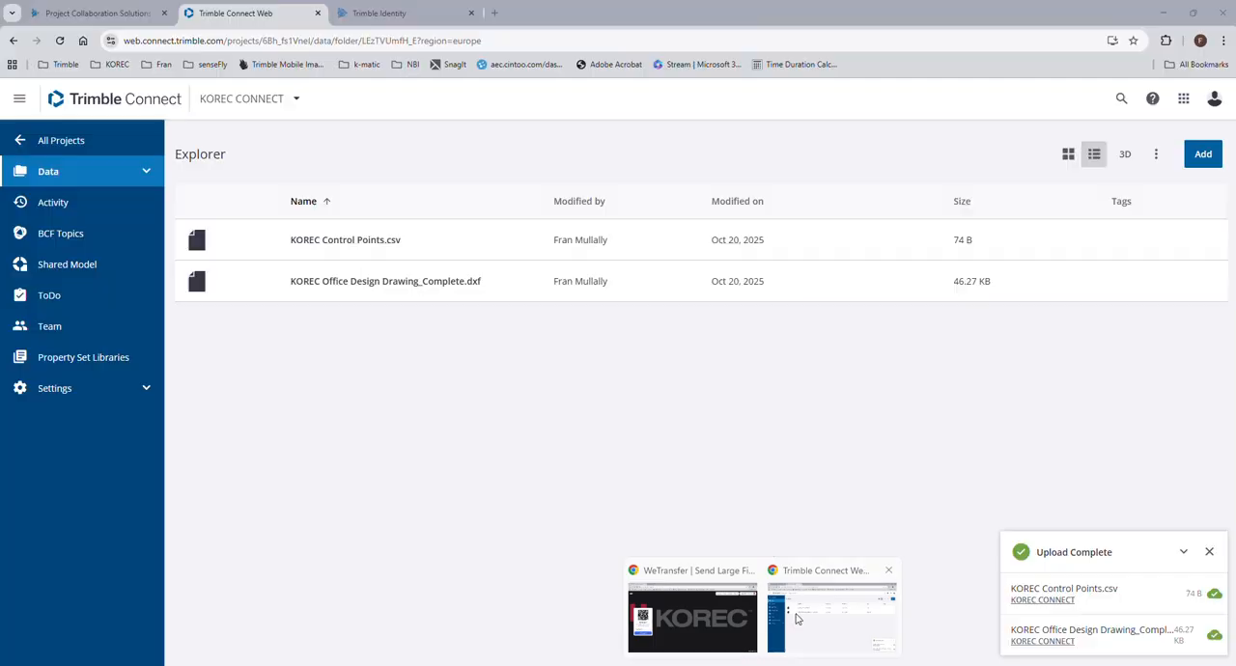
left_click(797, 618)
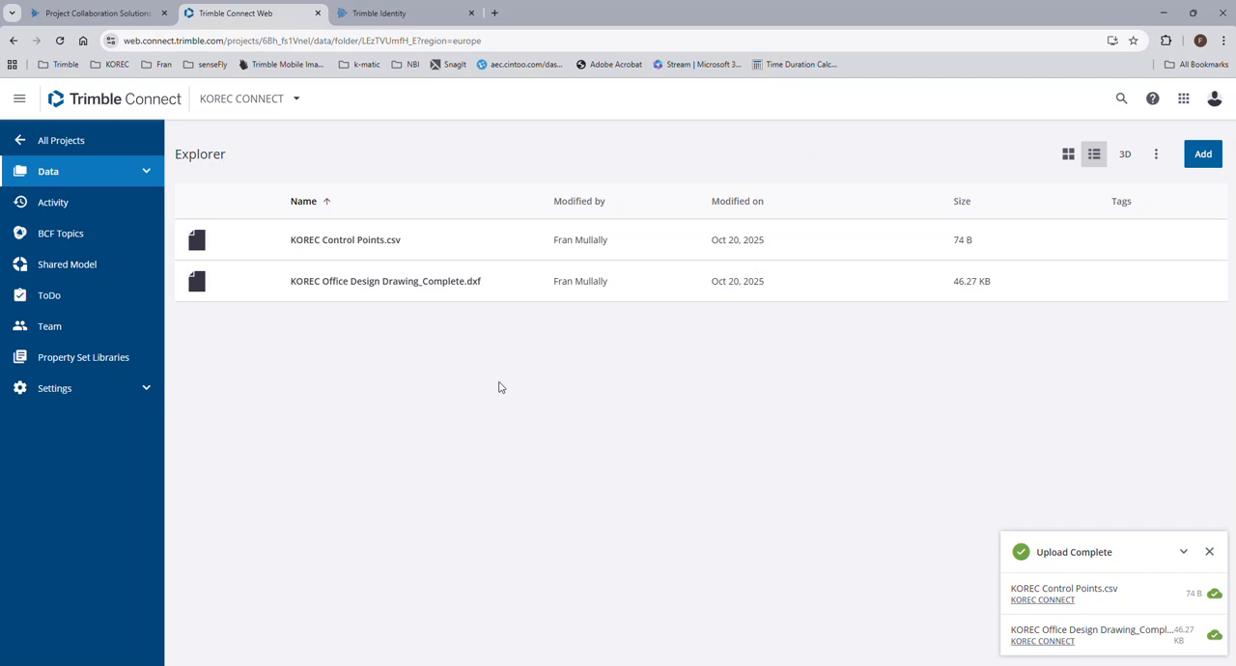
left_click(142, 391)
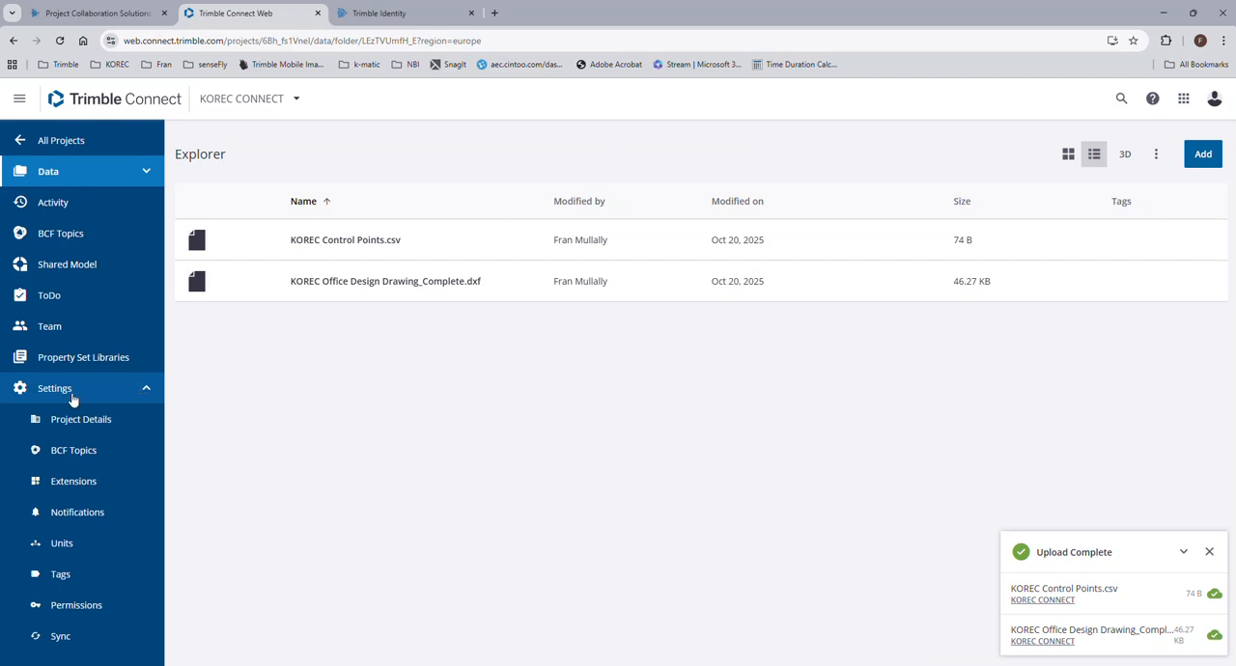
left_click(86, 488)
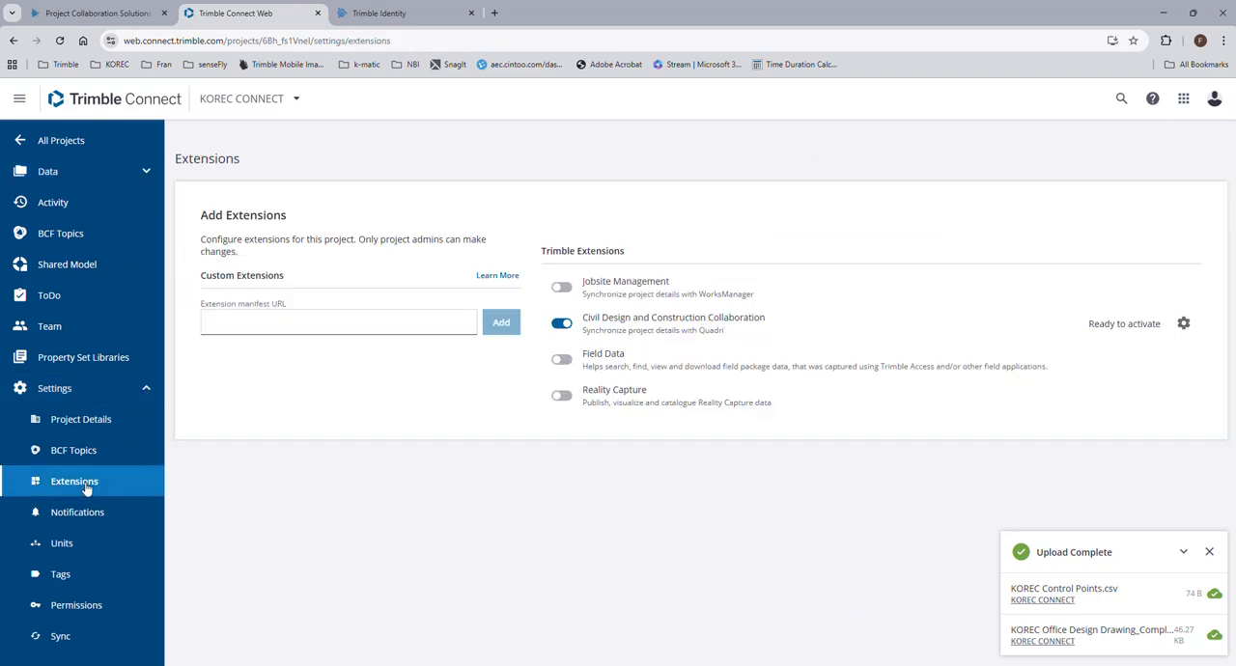
left_click(559, 327)
left_click(560, 360)
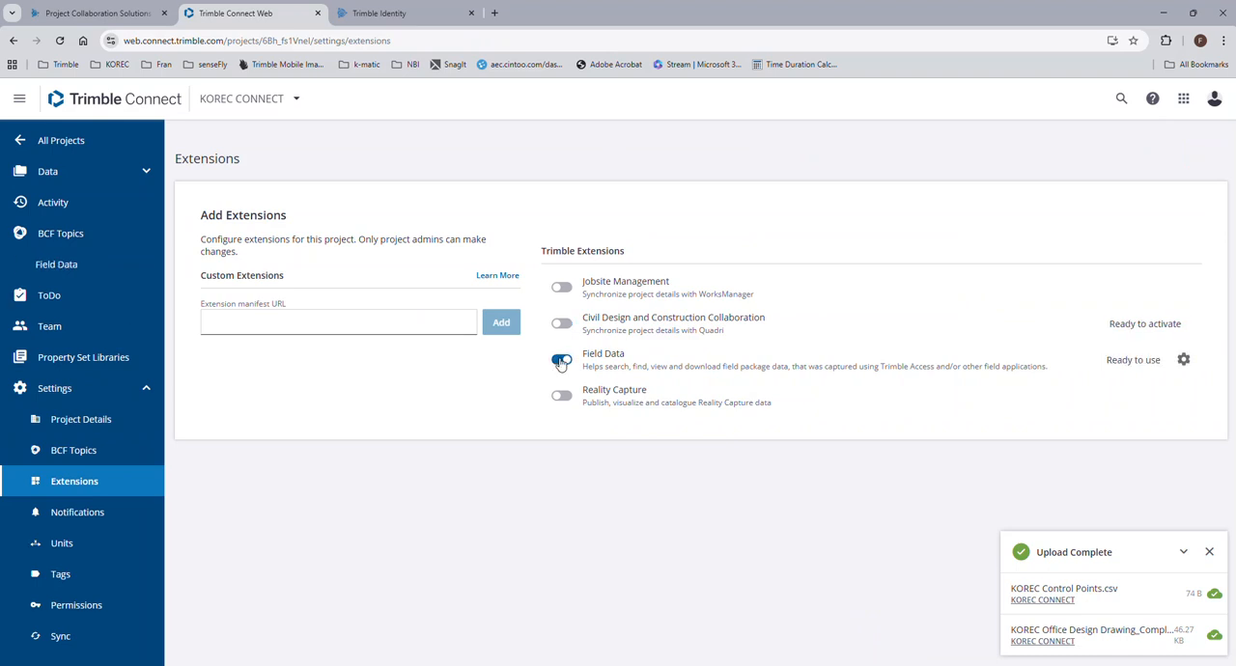
Open the project's Field Data, select the KOREC SURVEY job and download it.
left_click(82, 277)
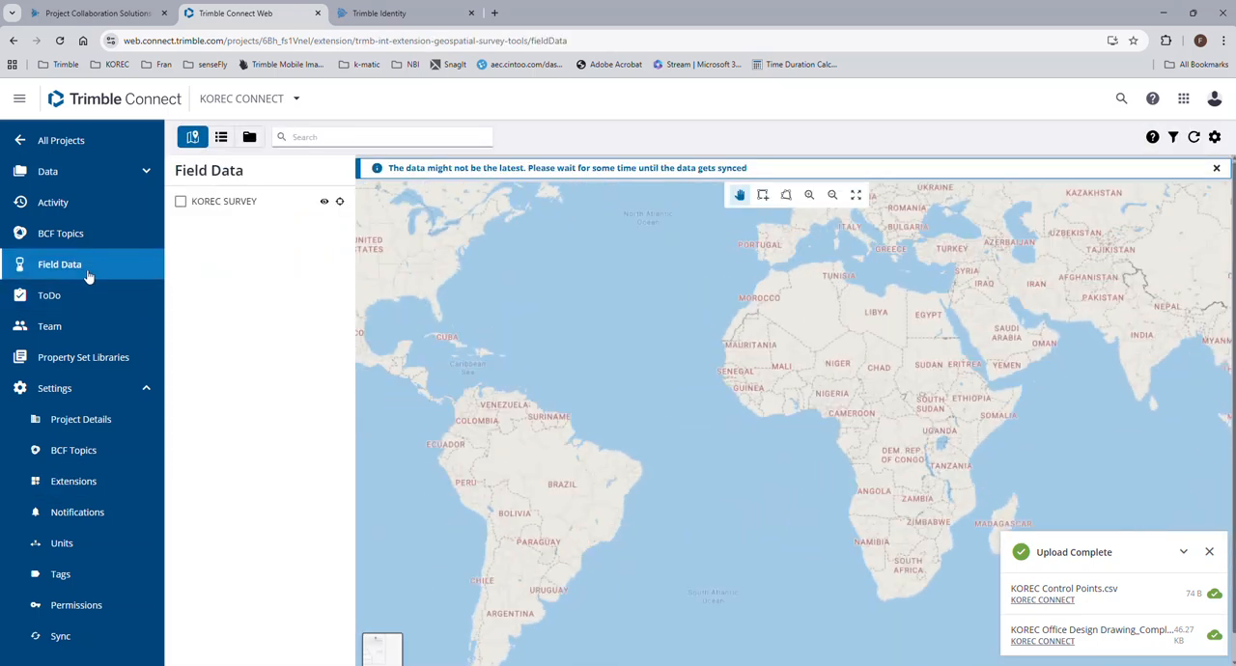
left_click(181, 203)
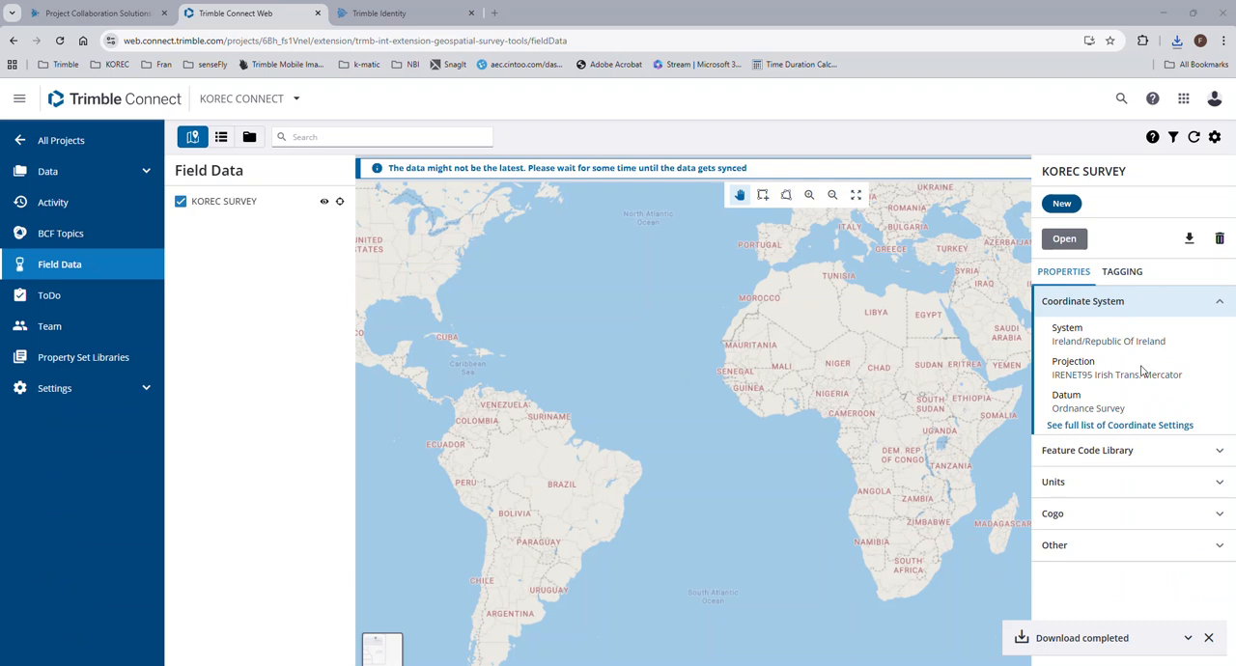
left_click(1190, 242)
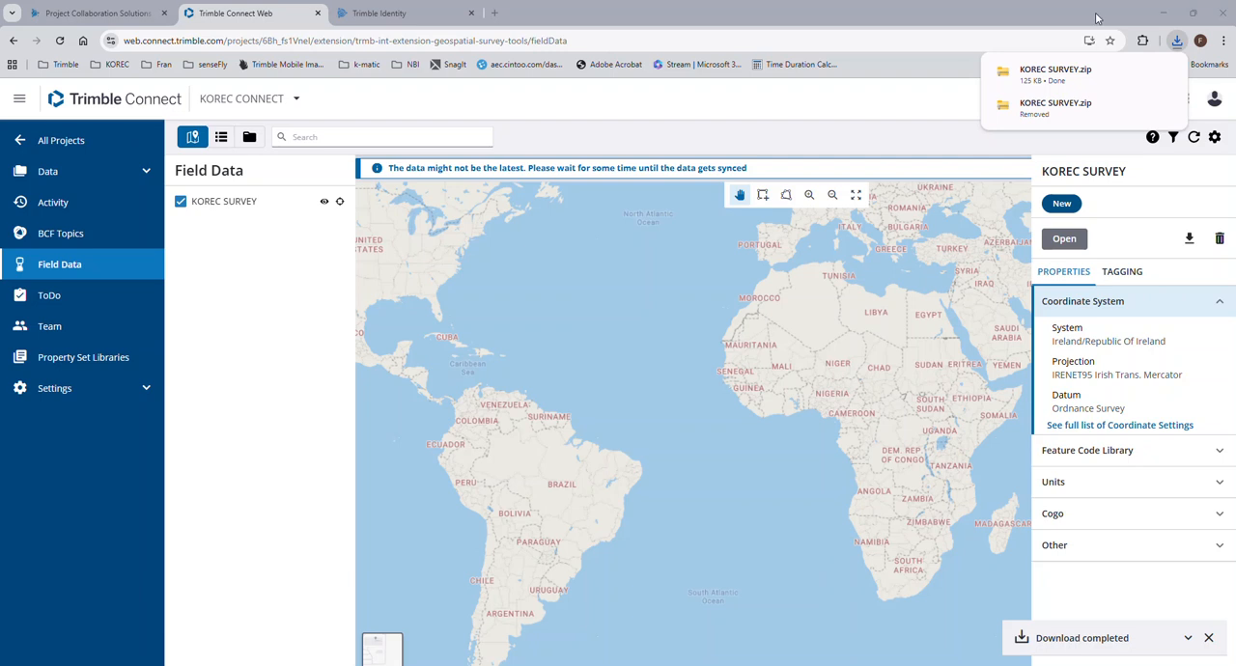
Inspect the job, JXL and exported DXF files inside the downloaded KOREC SURVEY.zip and minimise the open windows.
left_click(1141, 74)
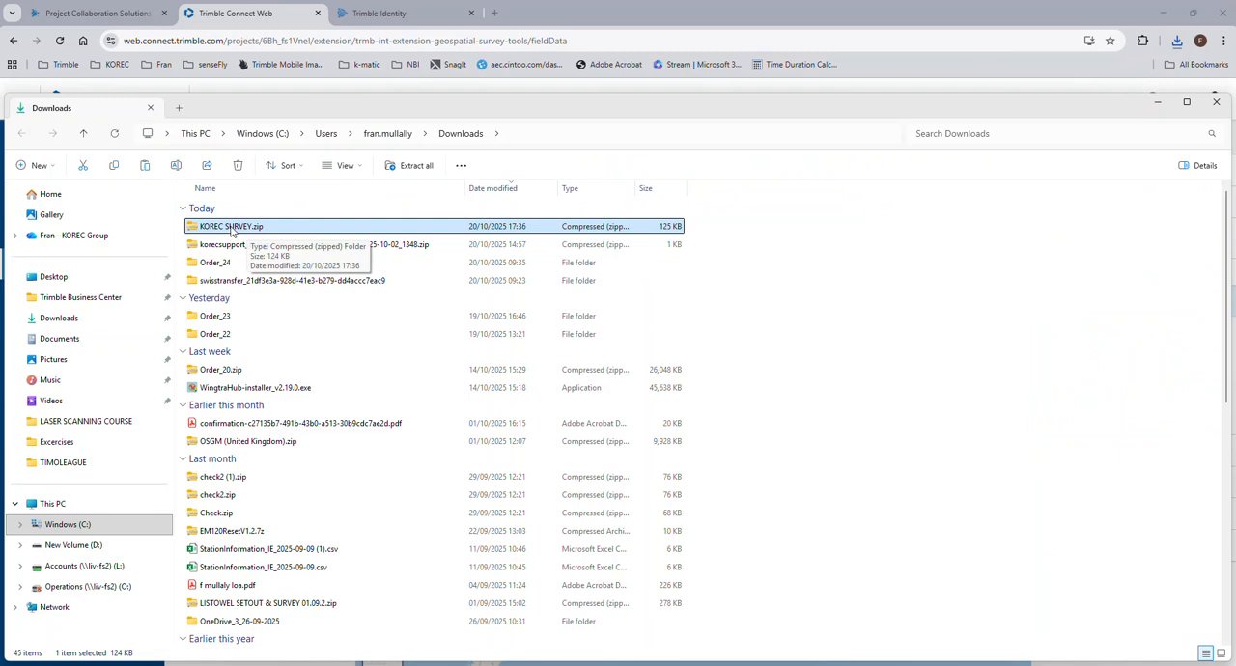
double_click(231, 228)
left_click(245, 232)
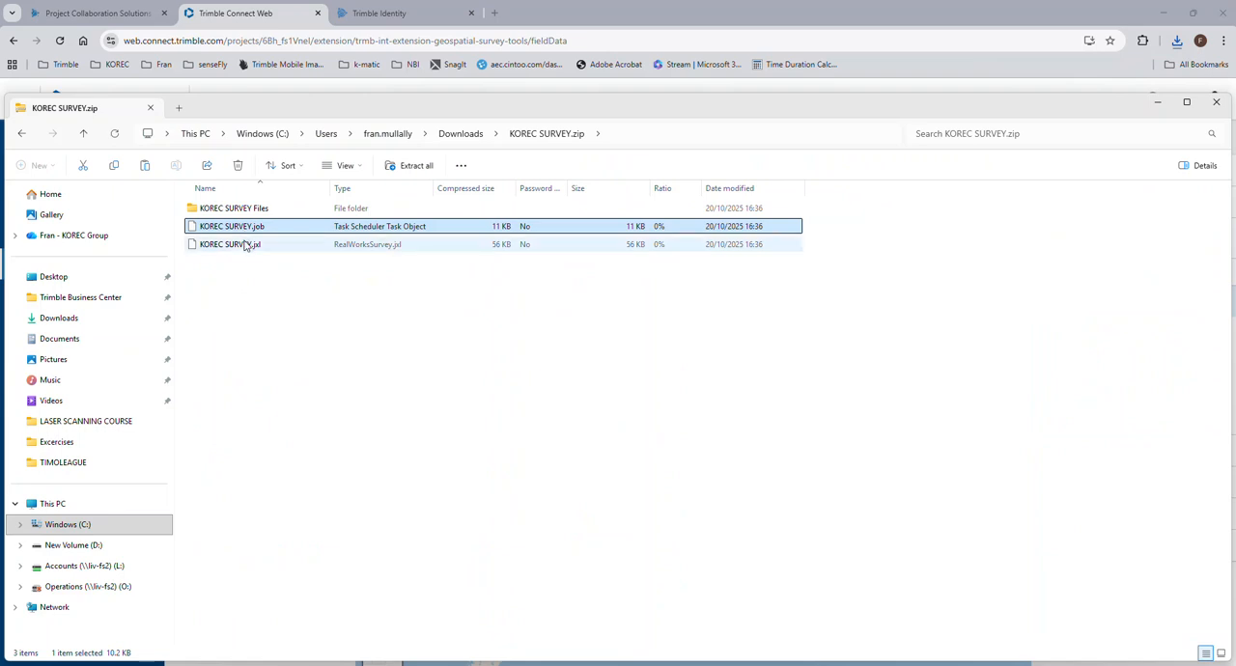
left_click(246, 245)
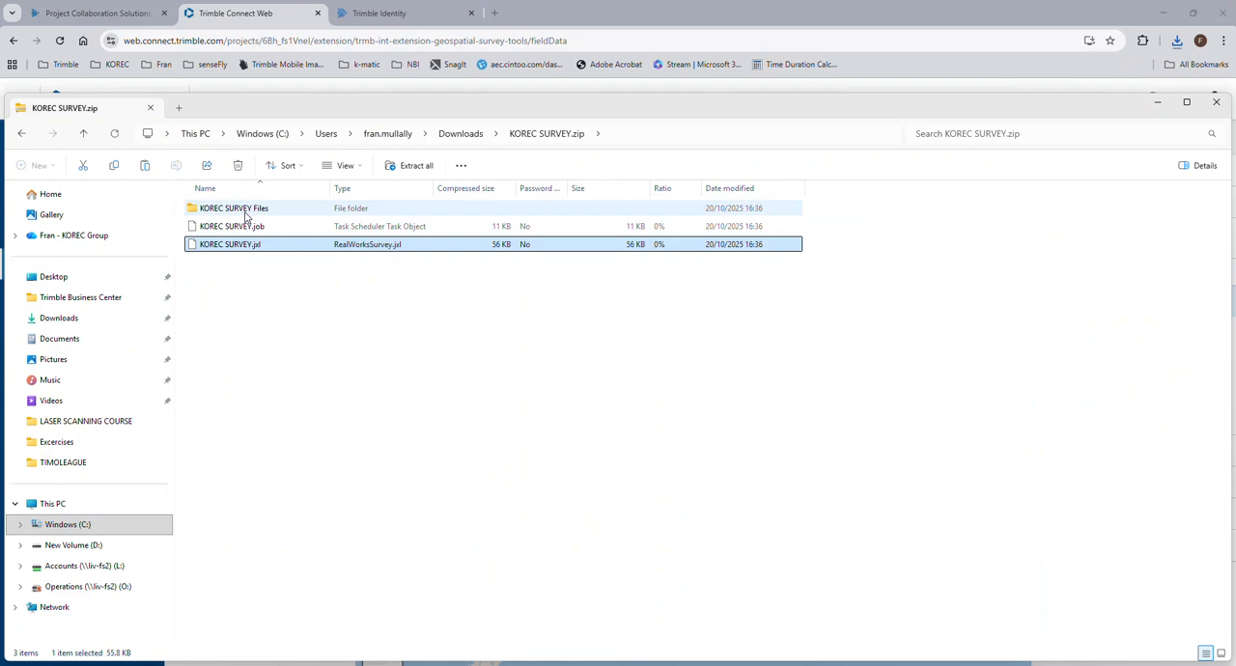
double_click(246, 215)
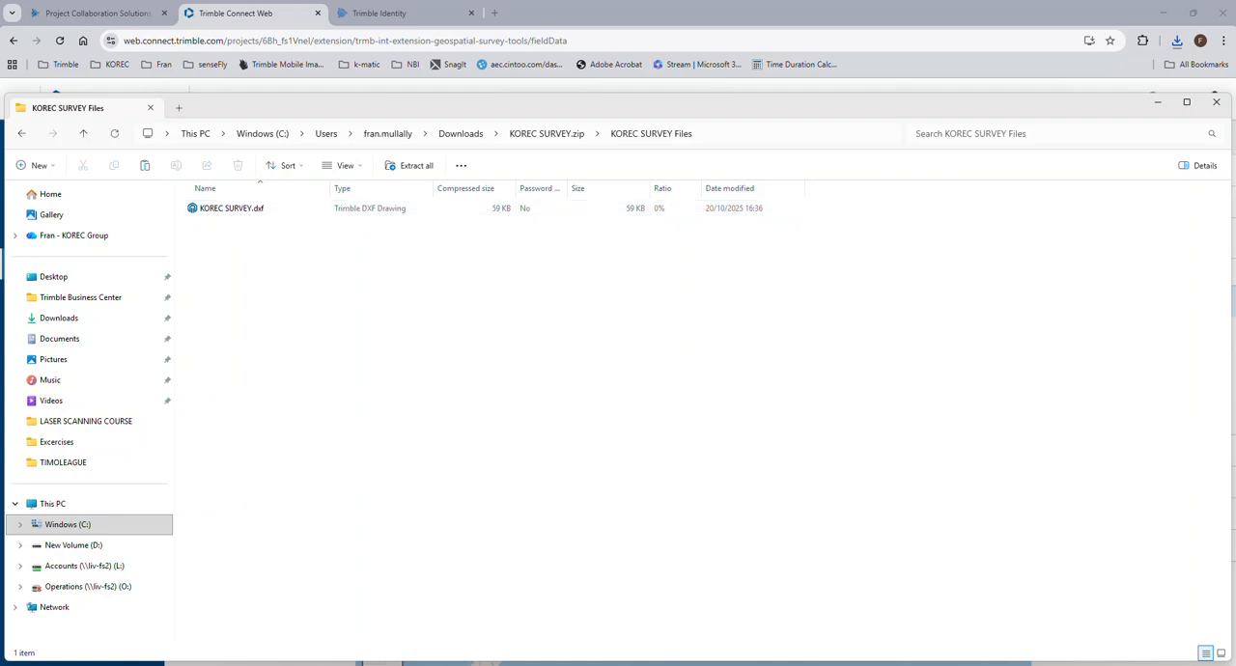
left_click(1172, 17)
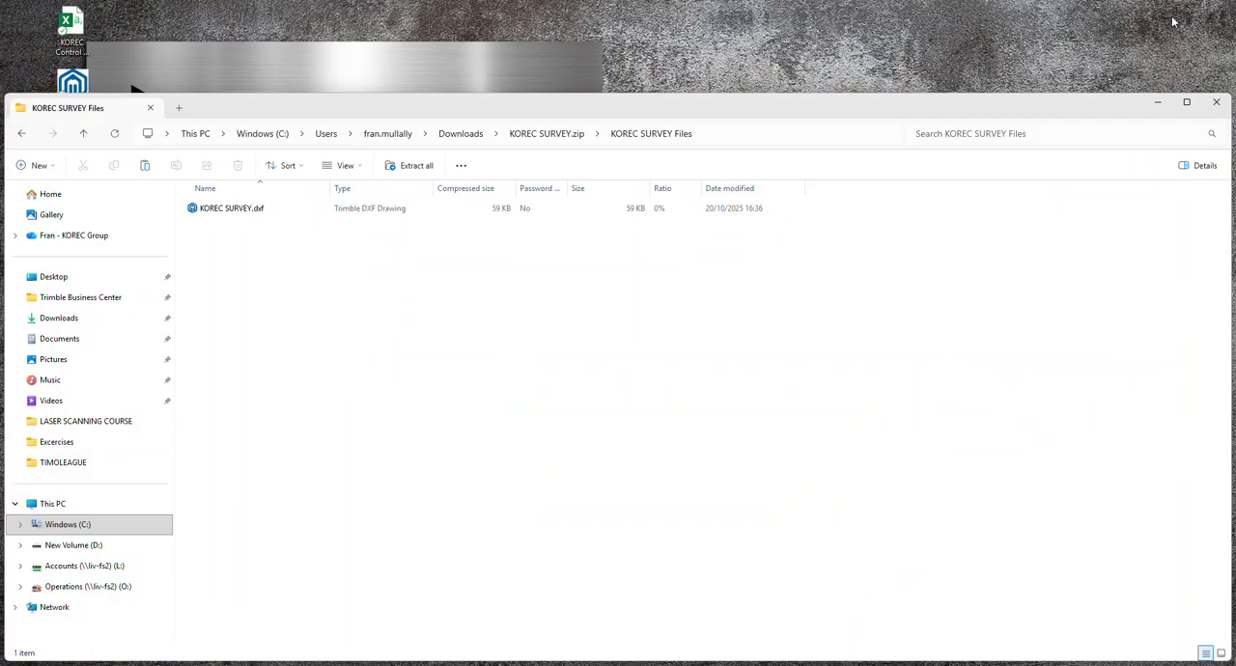
left_click(1163, 106)
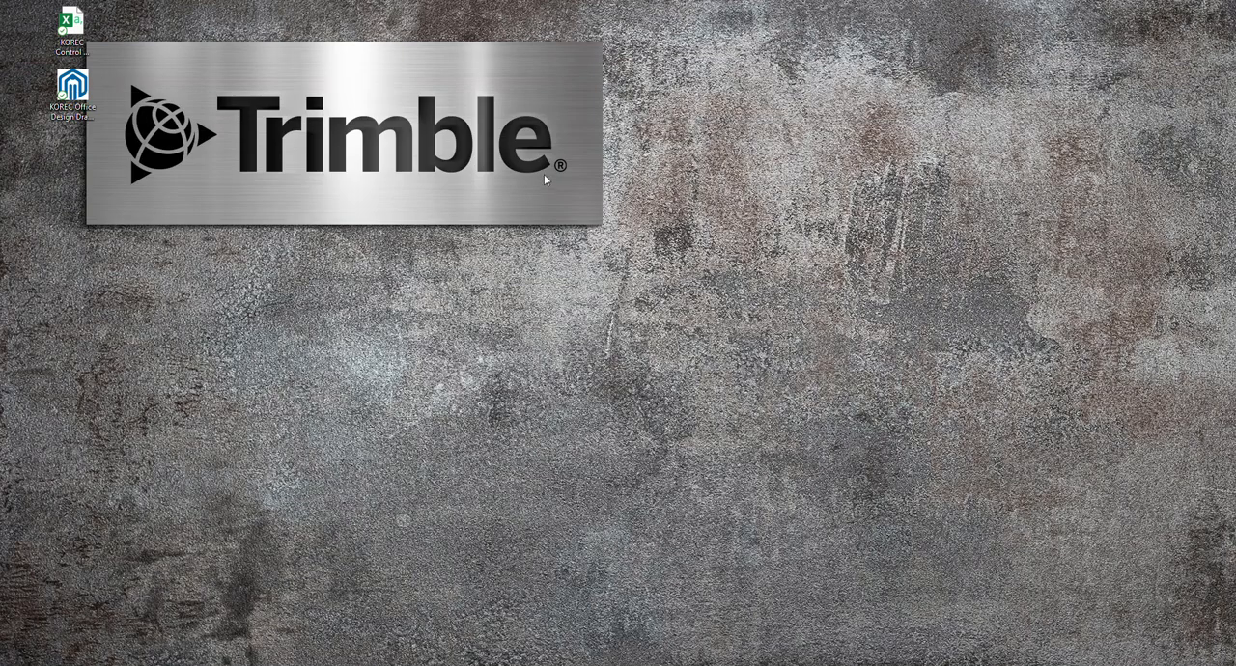